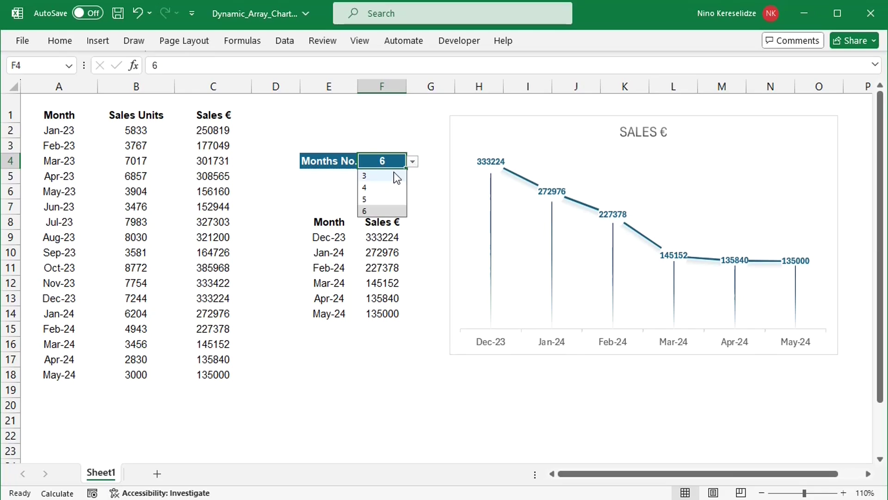
Preview the finished chart by picking 3, 4, 5 and then 6 months from the F4 dropdown
left_click(395, 178)
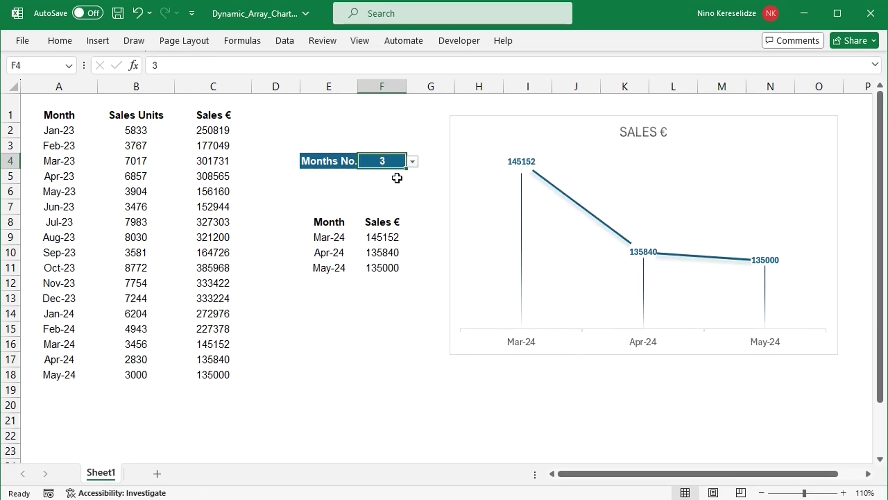
left_click(412, 161)
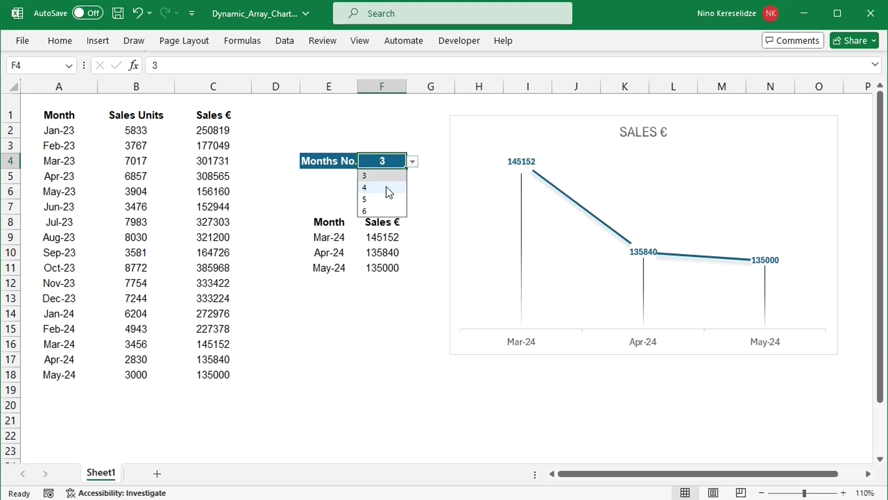
left_click(386, 187)
left_click(413, 161)
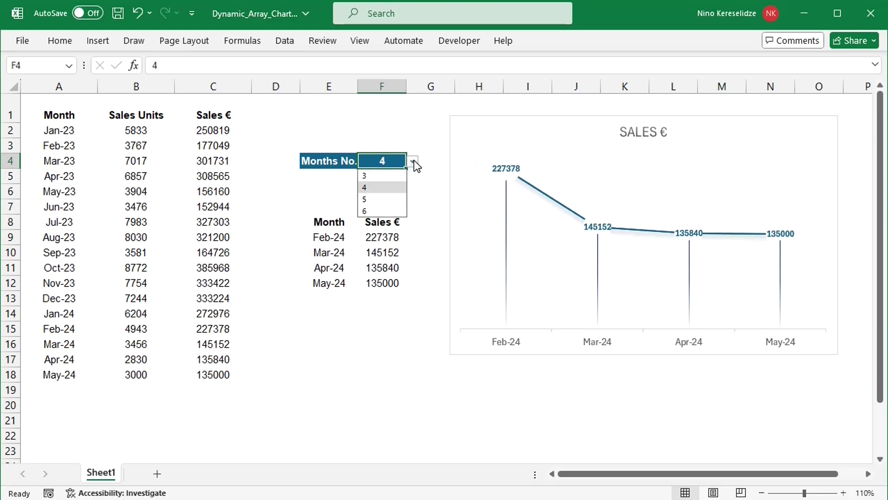
left_click(388, 199)
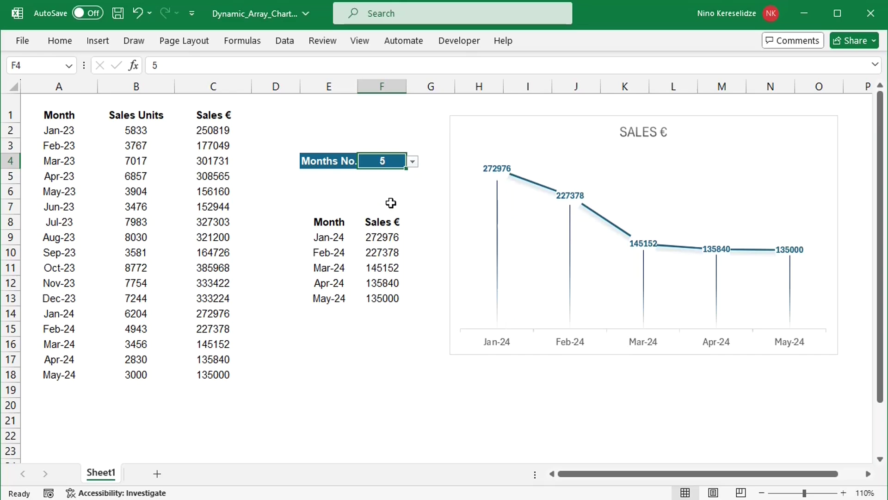
left_click(413, 161)
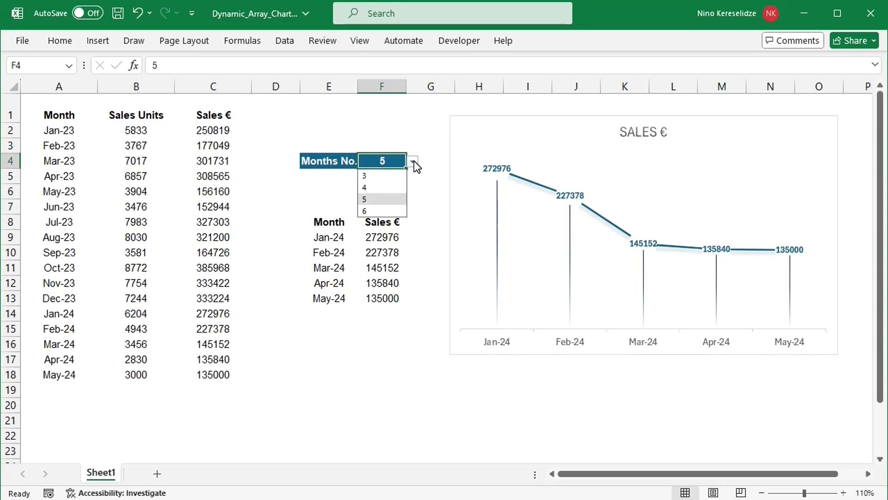
left_click(383, 210)
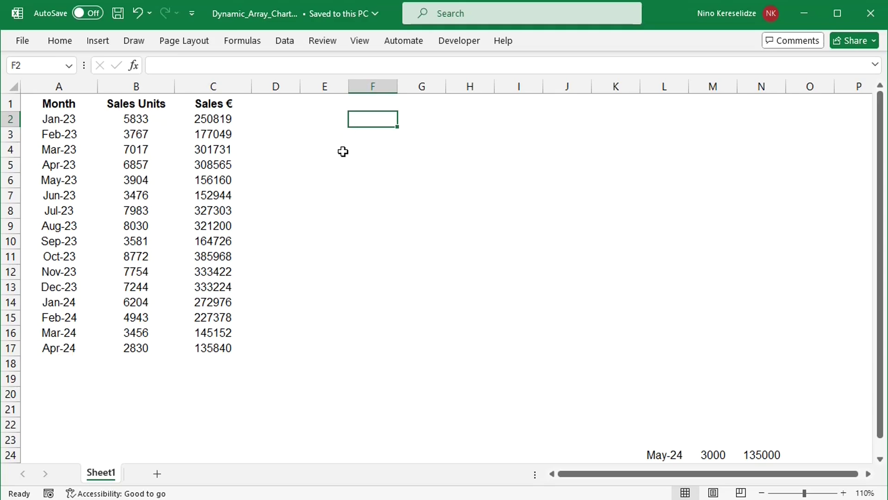
Add a Data Validation list rule to F2 with source 3,4,5,6
left_click(284, 42)
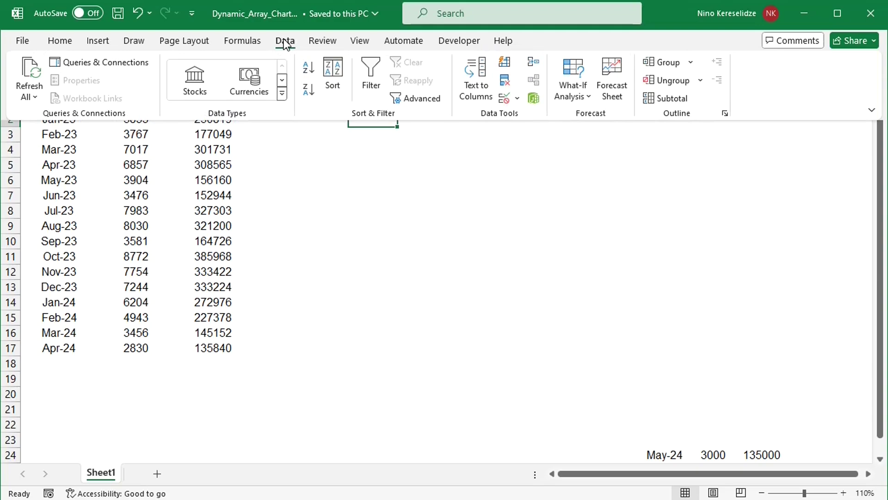
left_click(518, 98)
left_click(535, 118)
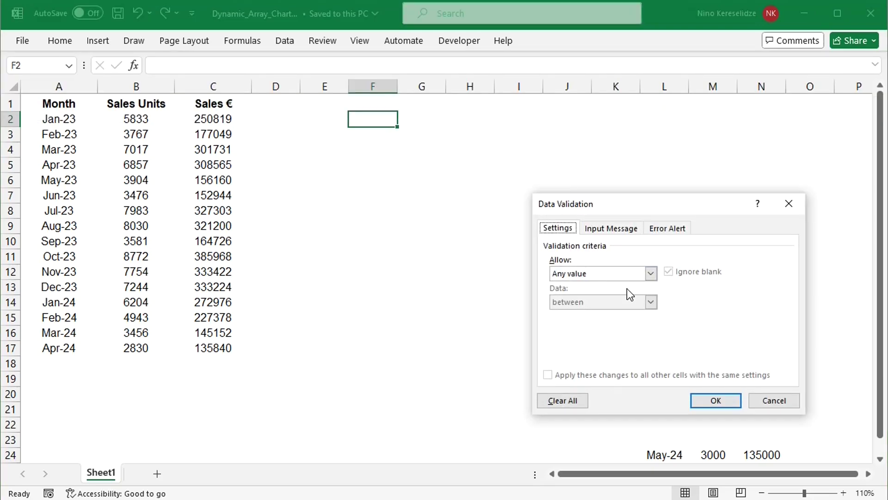
left_click(651, 274)
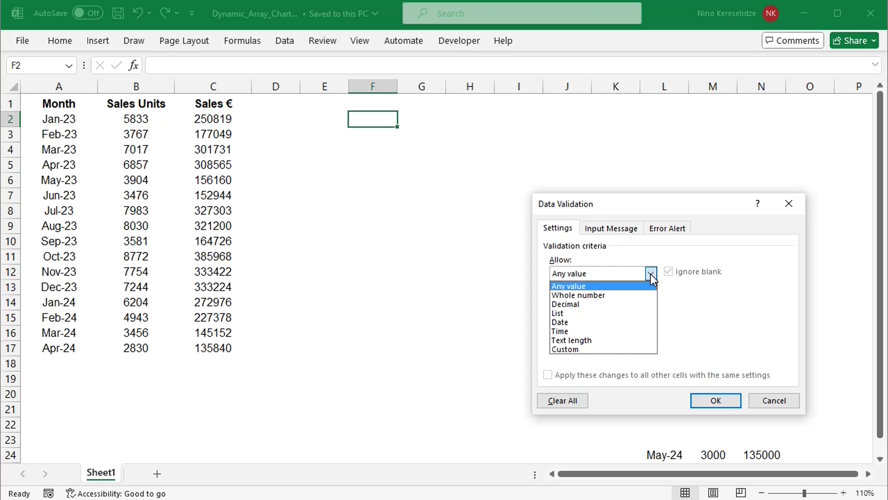
left_click(573, 313)
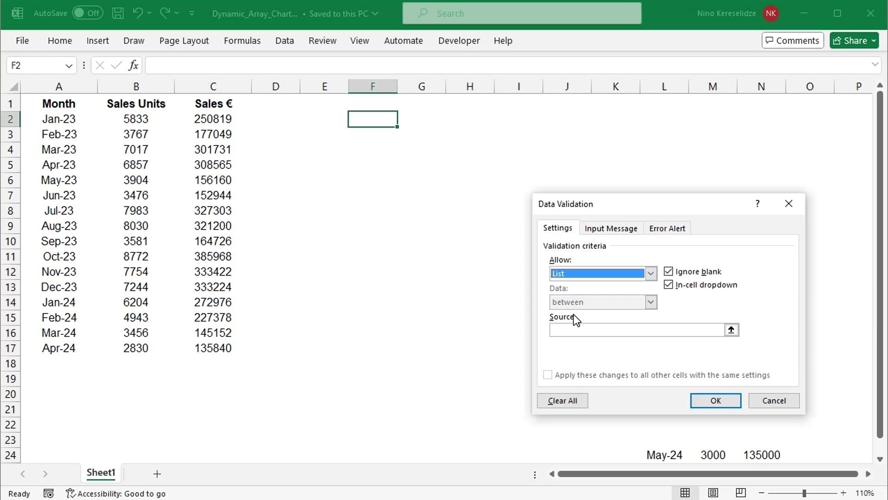
left_click(574, 331)
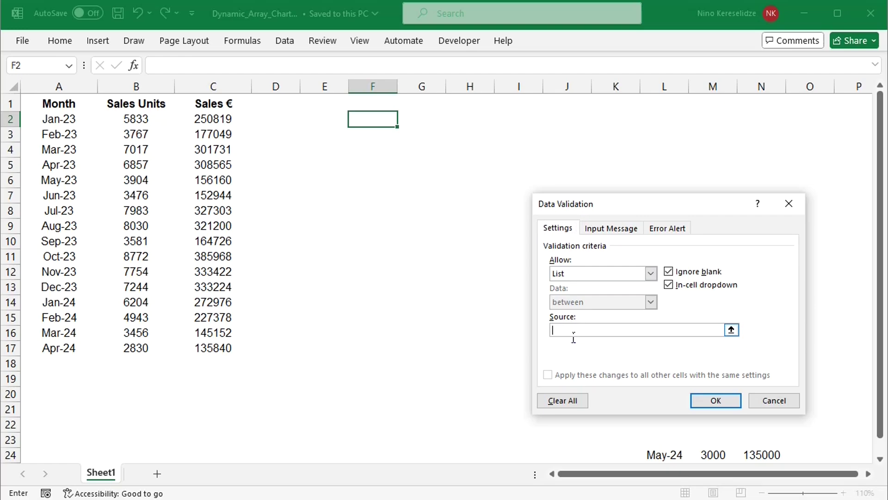
type("3,4,5,6")
left_click(713, 402)
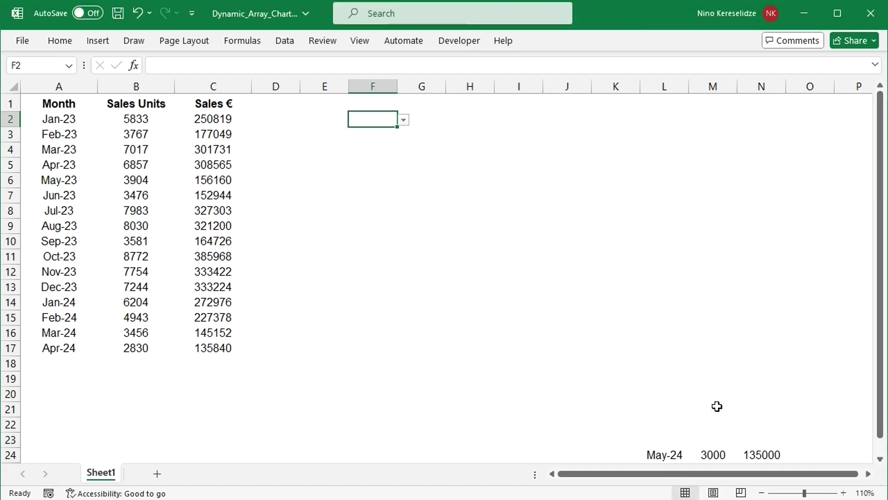
Set F2 to 3 from its dropdown and give it a yellow fill
left_click(404, 121)
left_click(378, 139)
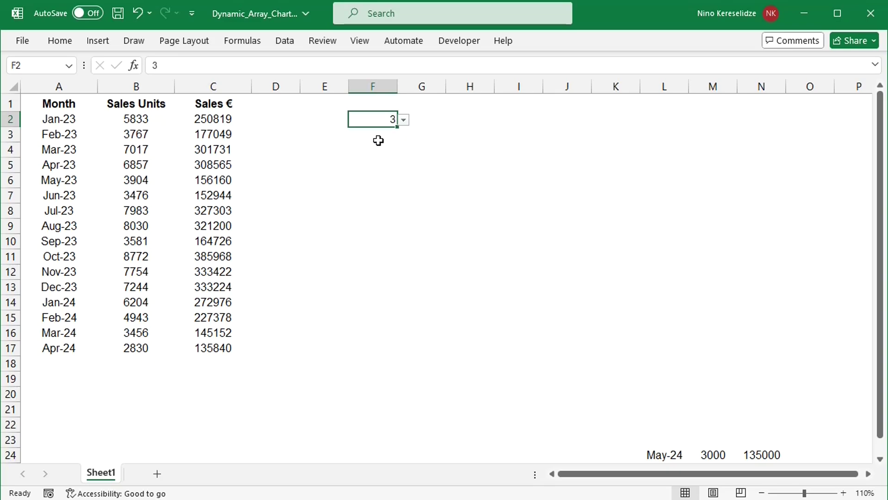
left_click(64, 41)
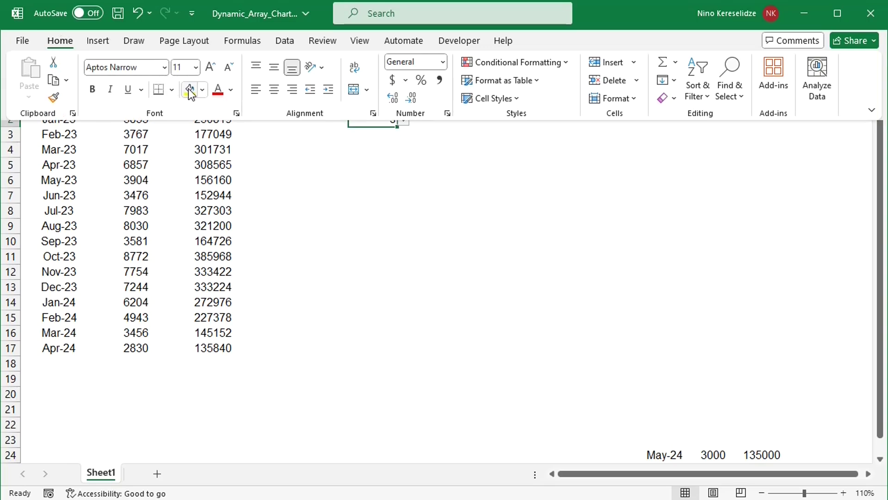
left_click(189, 90)
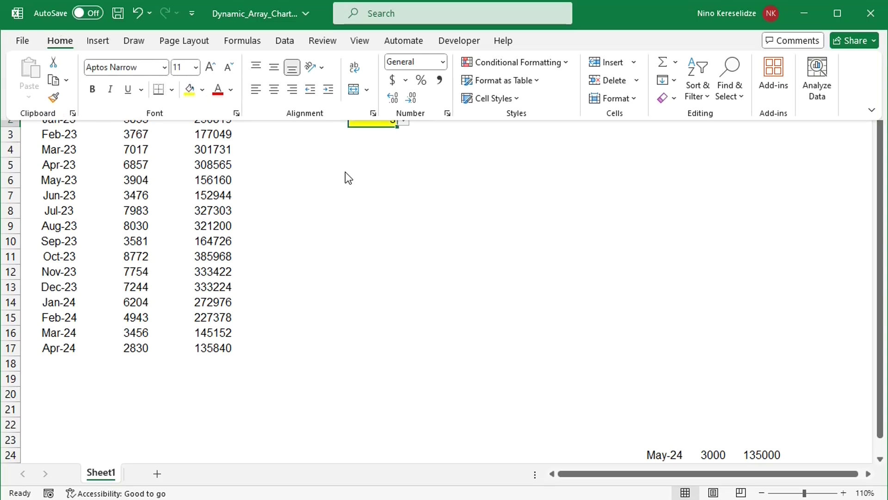
left_click(369, 168)
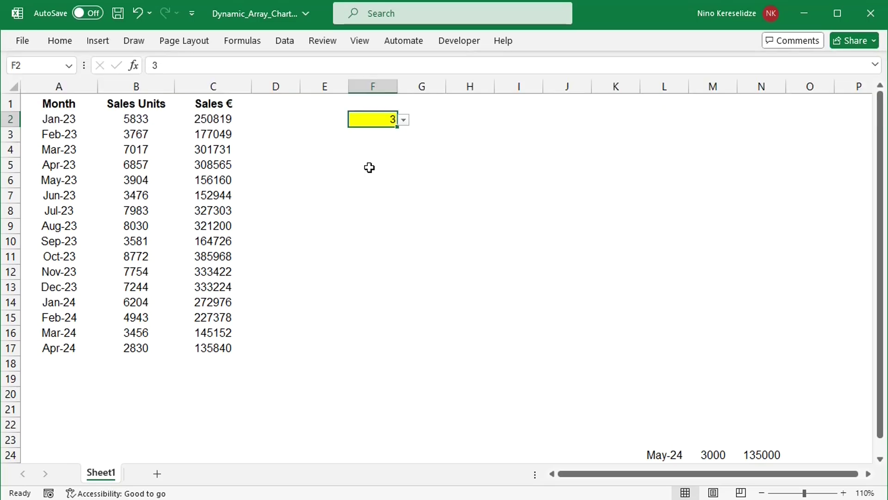
left_click(369, 167)
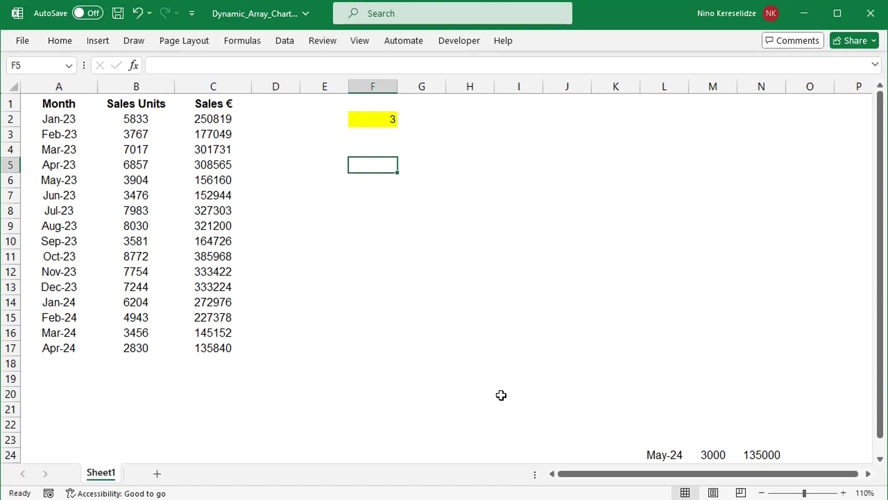
Enter =OFFSET(A1,COUNTA(A:A)-1,0,-6,2) in F5 to spill the last six months' dates and units
type("=")
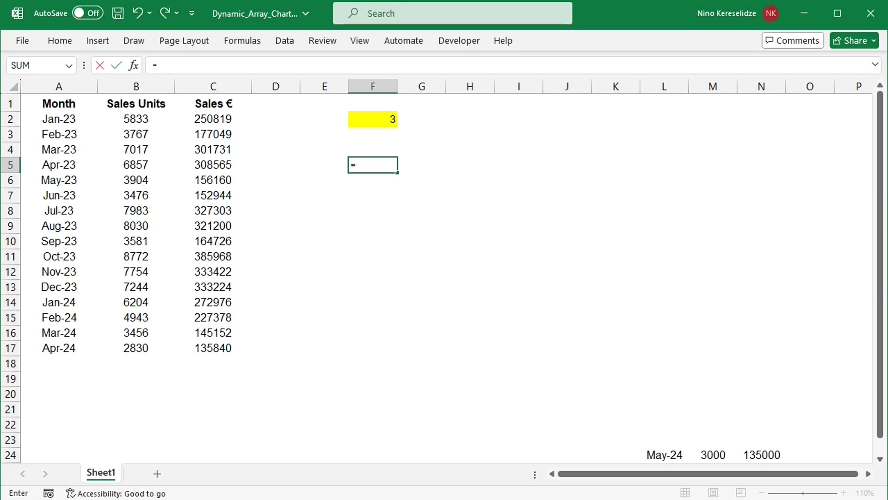
type("of")
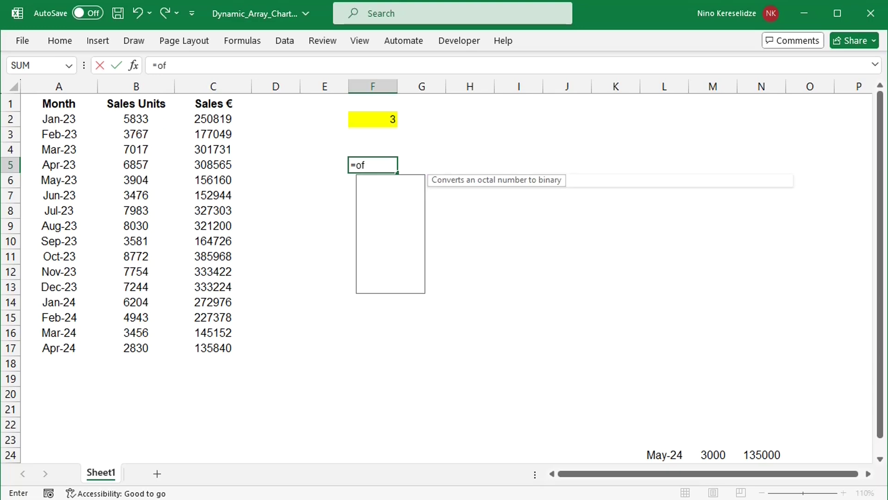
type("fset(")
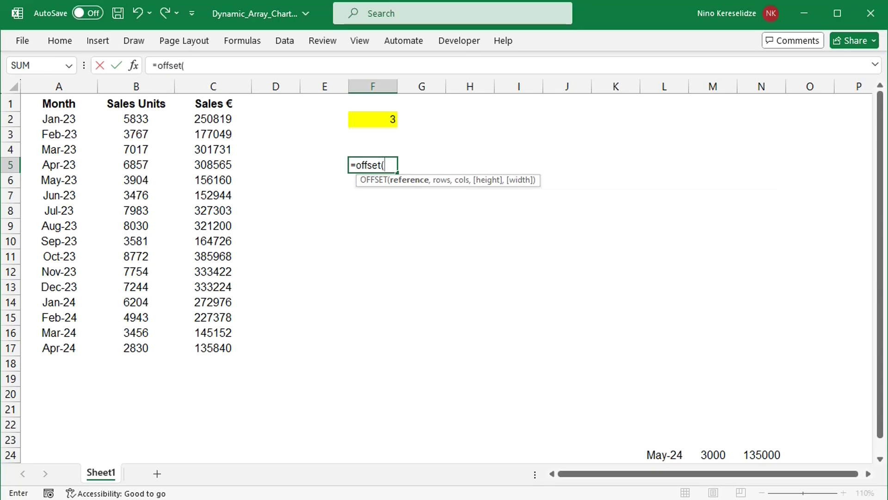
type("a1,")
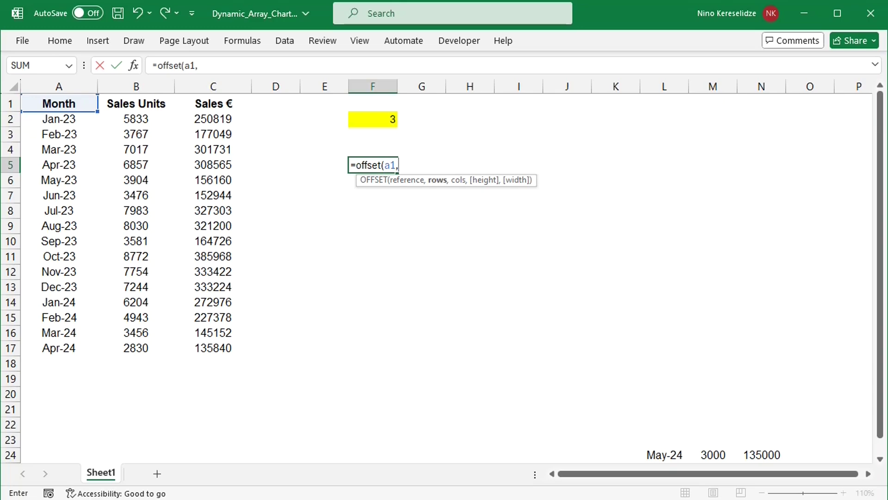
type("counta(")
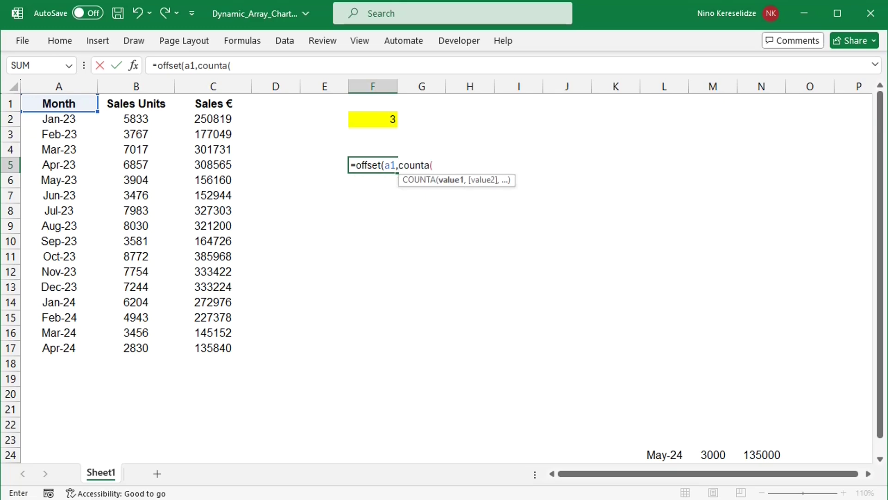
type("a:a)-1")
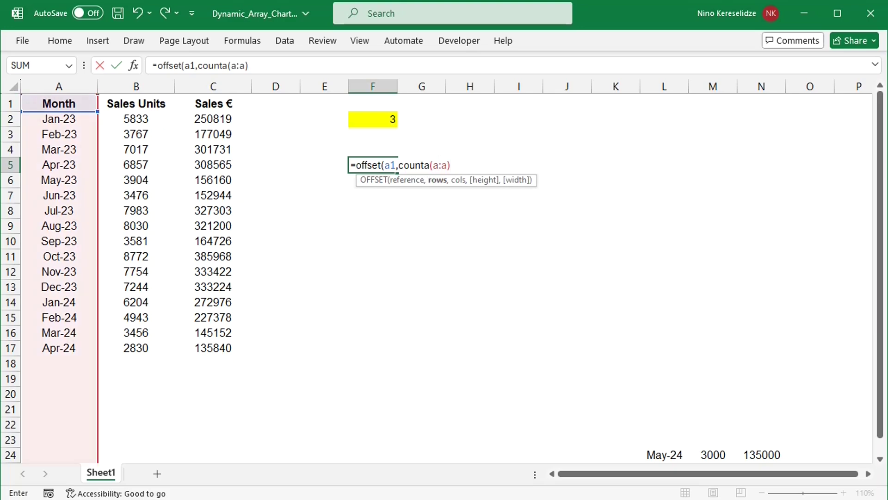
type(",")
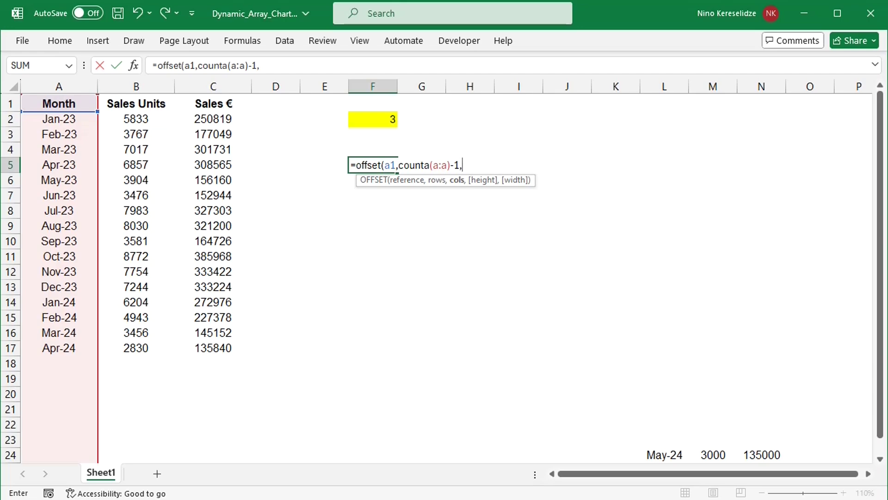
type("0,")
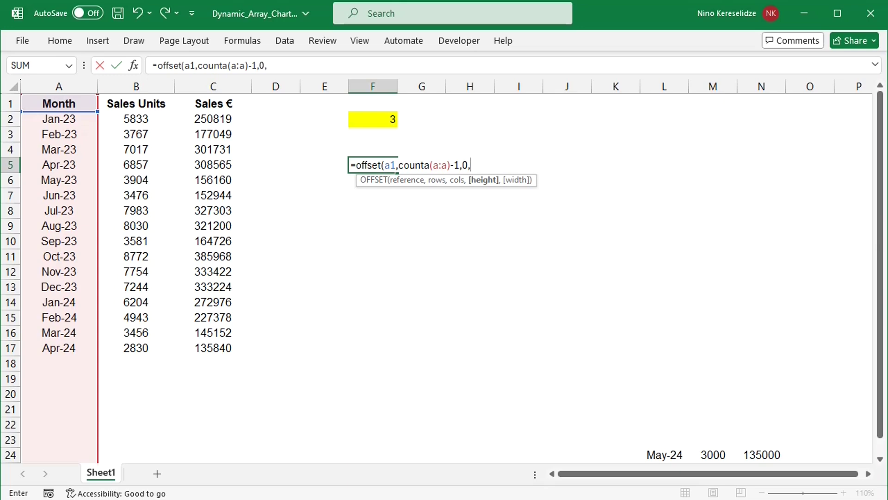
type("-6,")
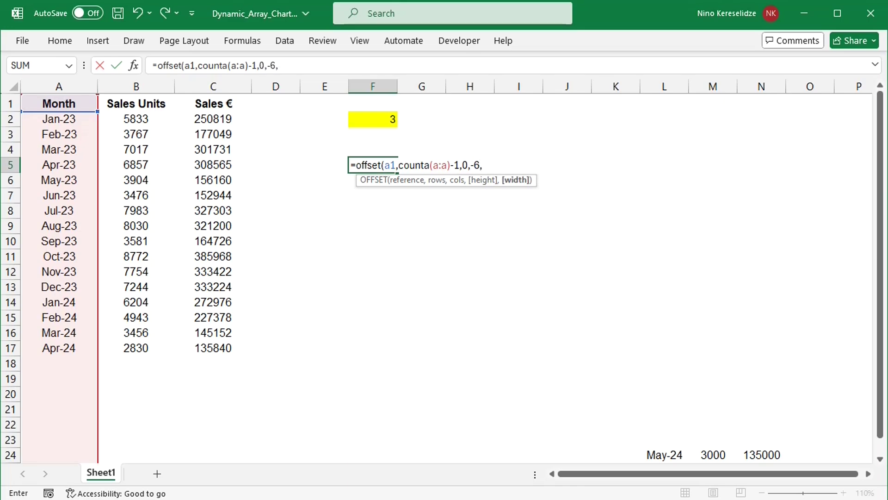
type("2)")
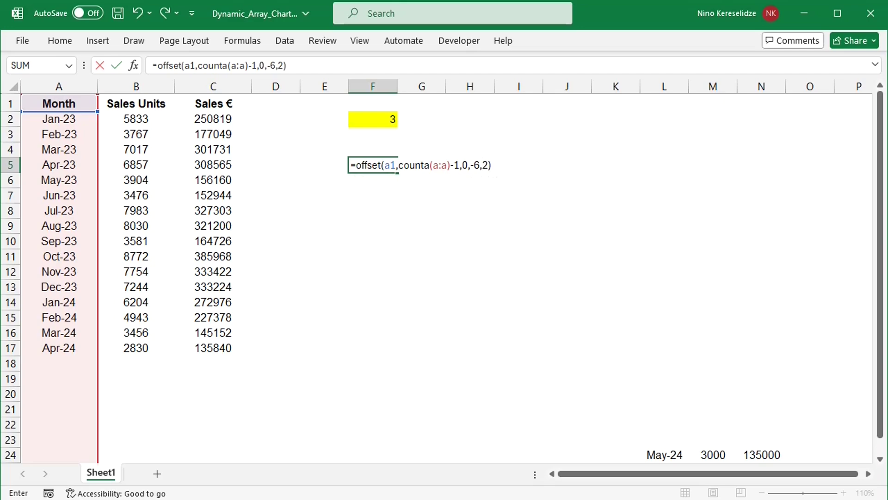
key("Return")
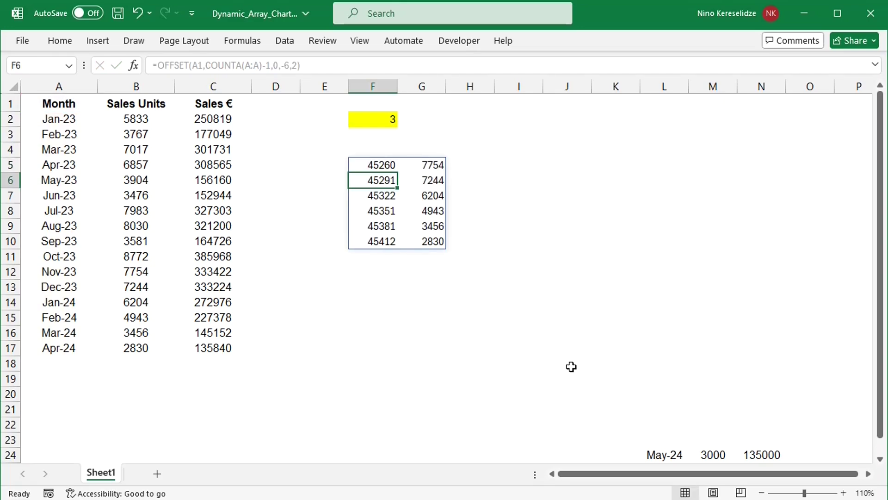
Add the headers Month in F4 and Sales Units in G4
left_click(368, 153)
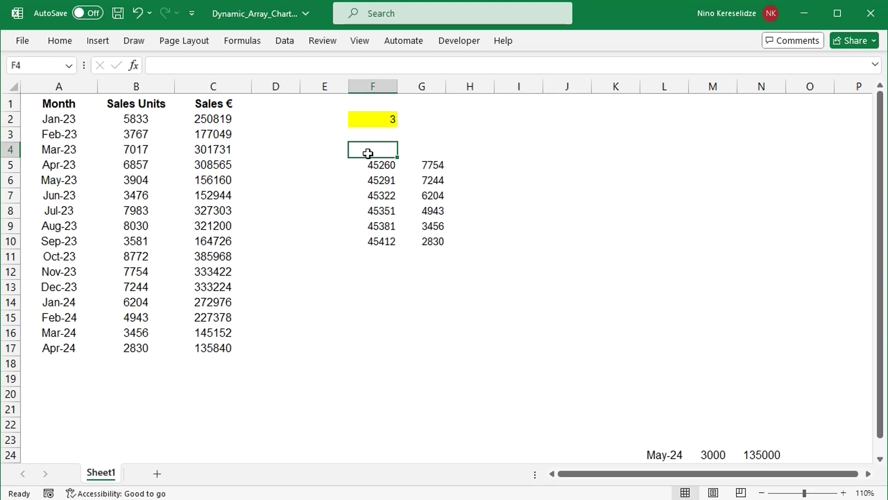
type("Month")
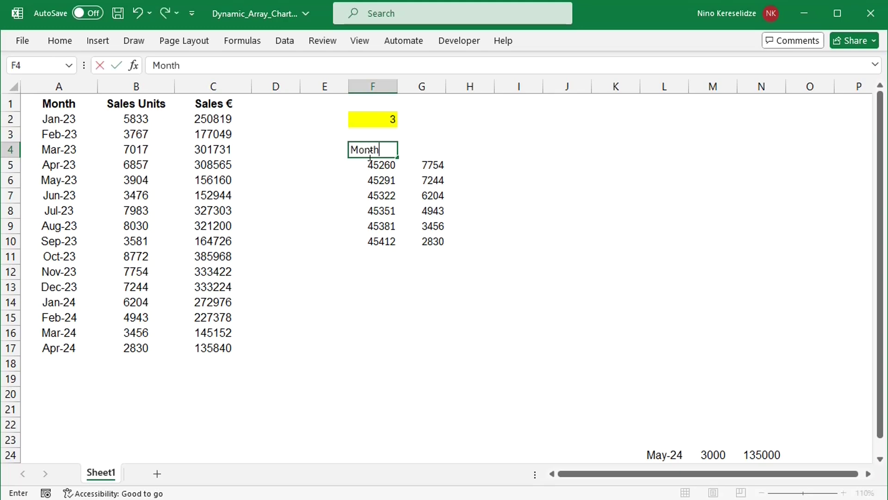
left_click(437, 155)
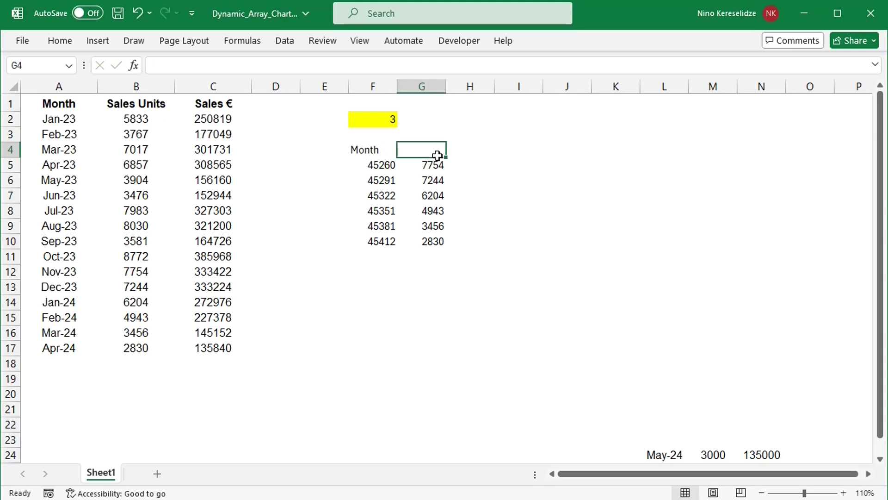
type("Sales Uni")
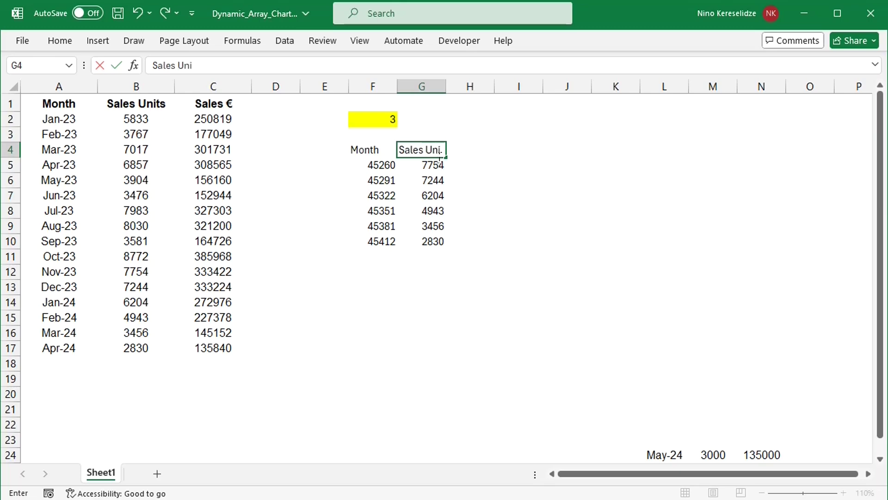
type("ts")
left_click(386, 169)
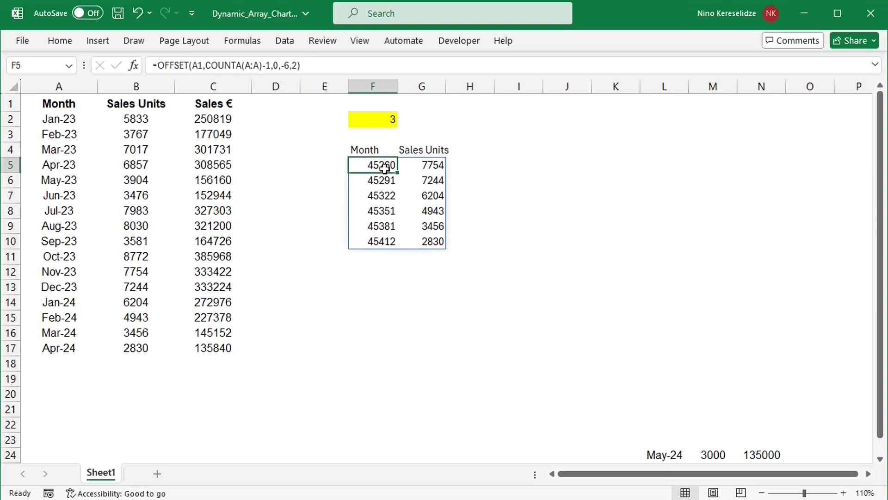
Change the OFFSET height in F5 from -6 to -F2, then set F2 to 5
double_click(384, 169)
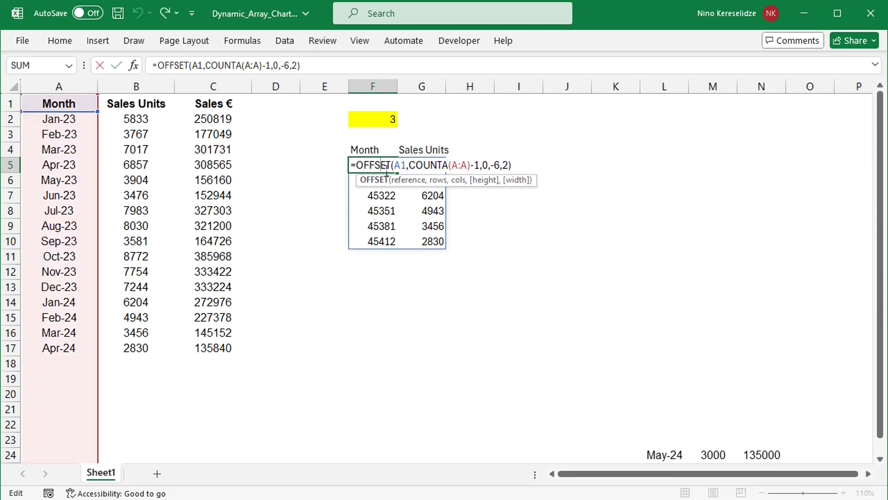
left_click(503, 172)
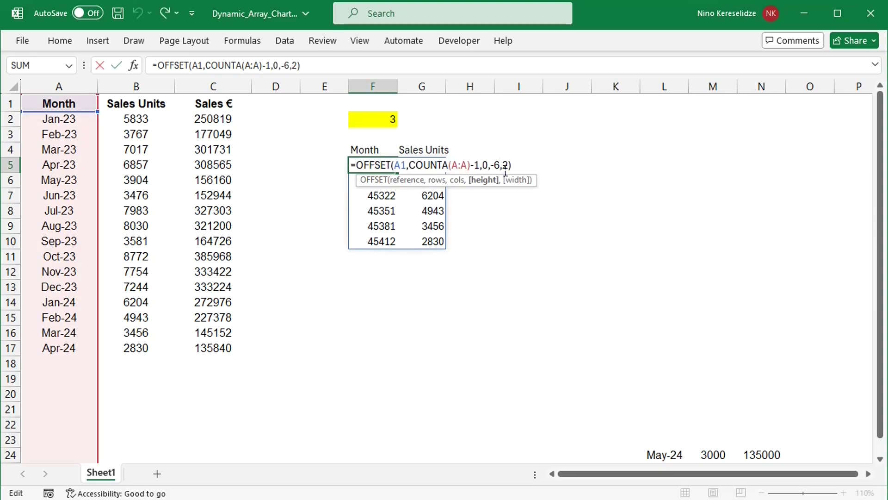
key("BackSpace")
type("f2")
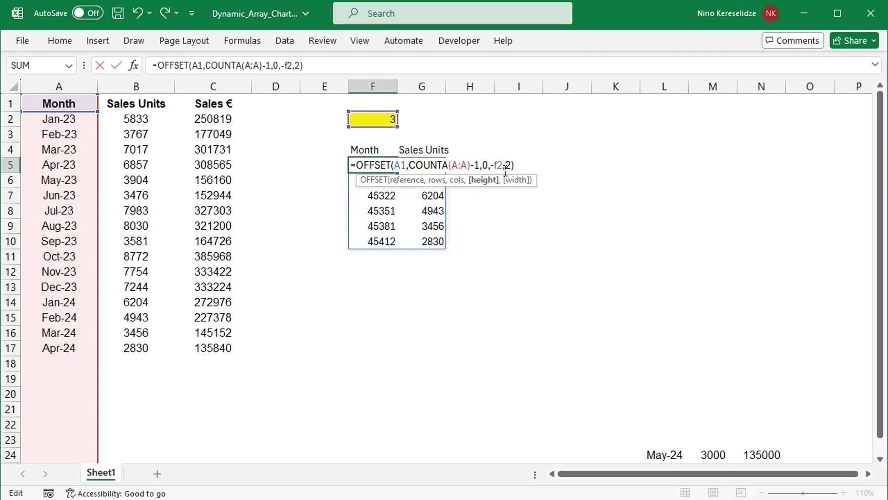
key("Return")
left_click(370, 119)
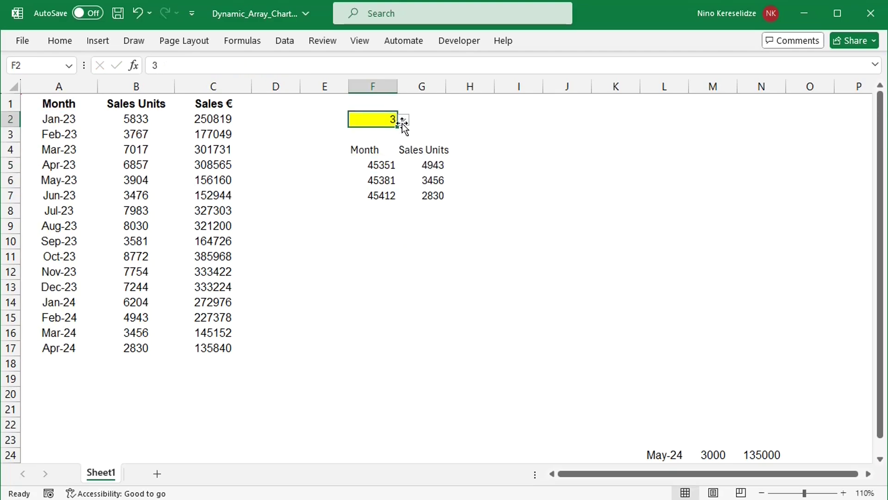
left_click(404, 120)
left_click(379, 158)
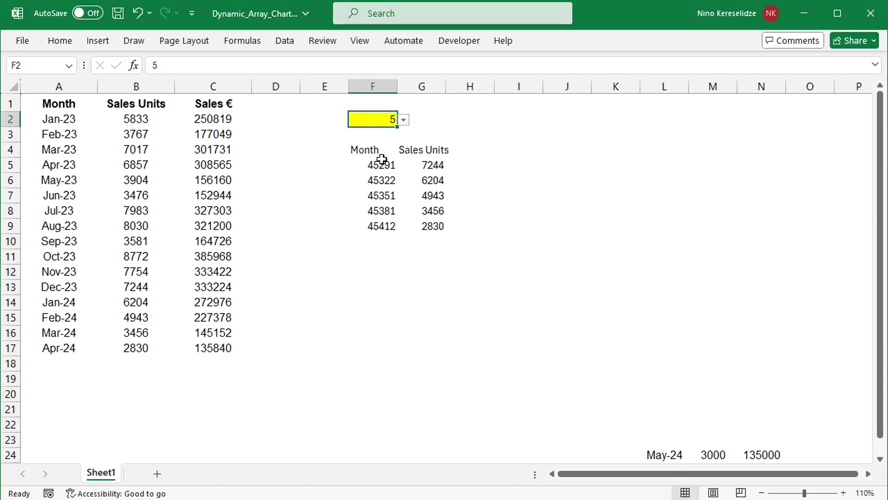
Switch F2's month count to 6 so six months spill, then select the Apr-24 cell A17
left_click(404, 120)
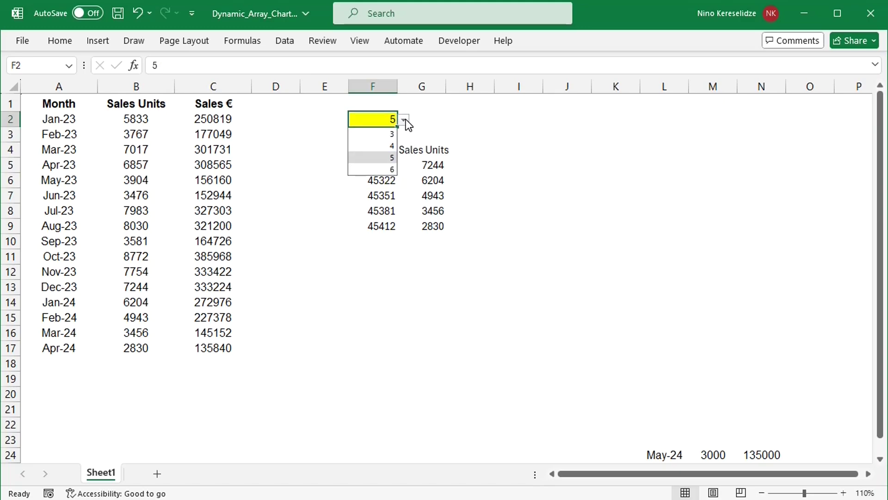
left_click(376, 175)
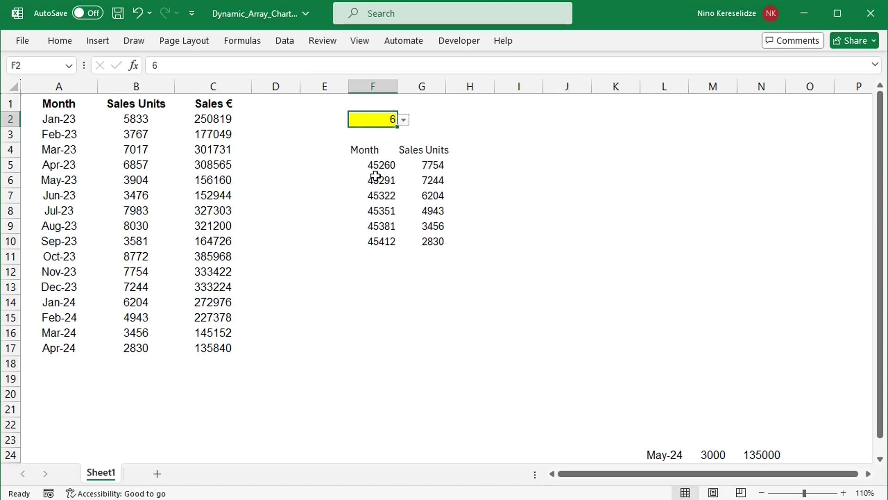
left_click(56, 350)
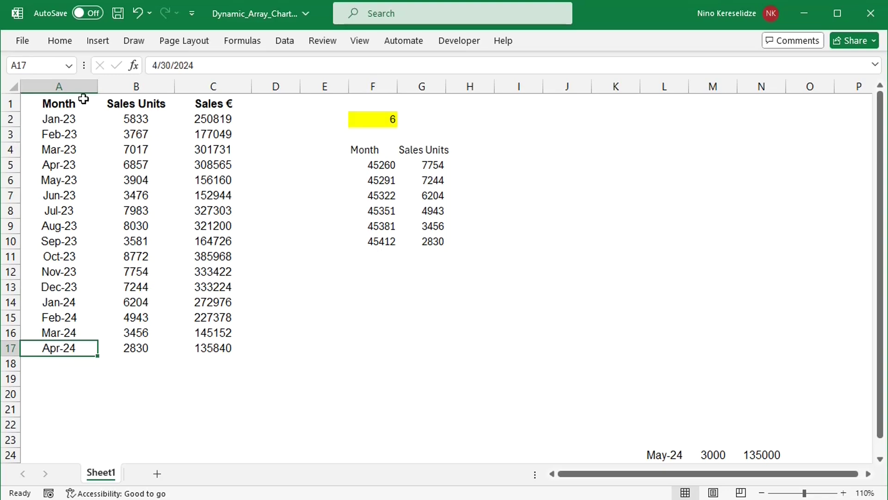
Copy A17's month-year date format onto F5:F10 with Format Painter, showing Nov-23 to Apr-24
left_click(57, 41)
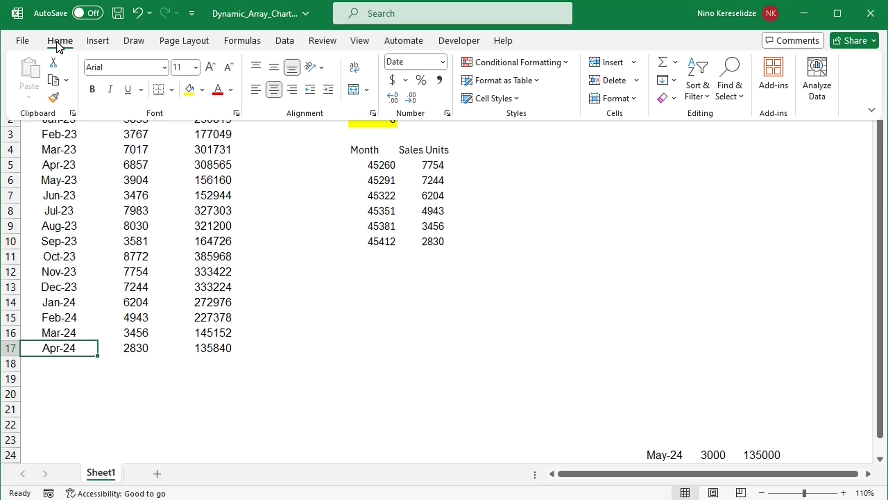
left_click(55, 96)
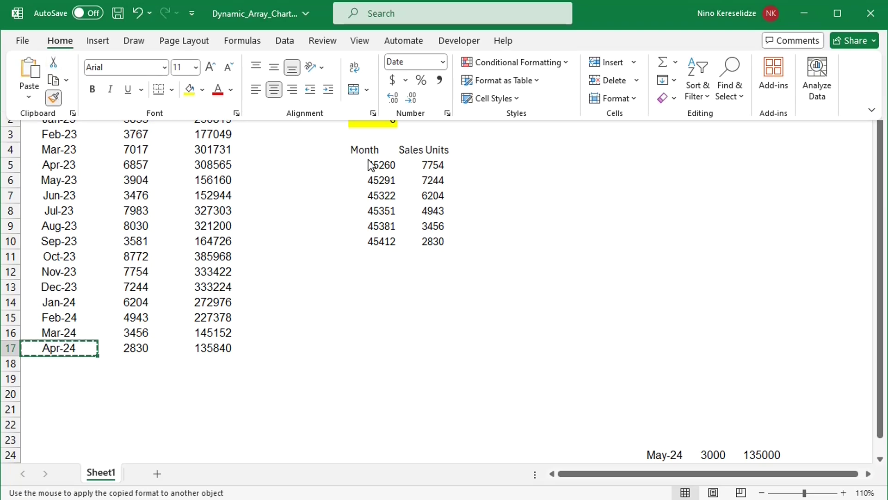
left_click(378, 167)
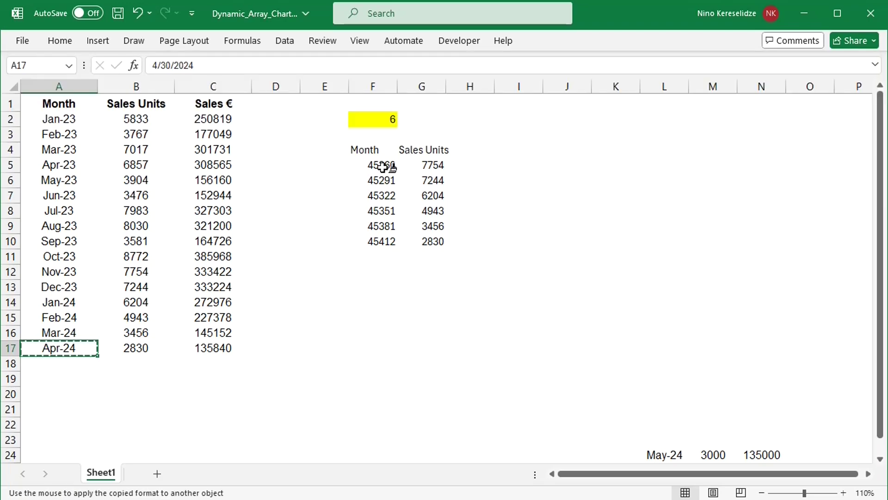
left_click_drag(379, 167, 384, 248)
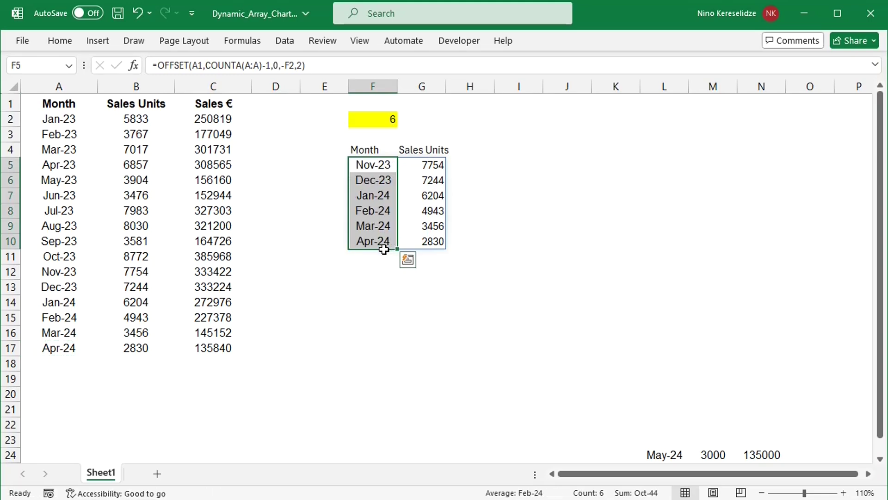
left_click(369, 169)
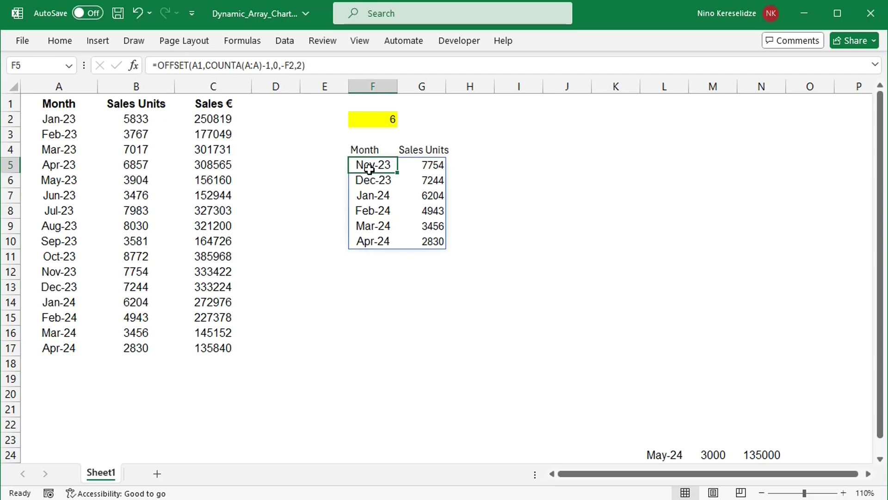
Insert the recommended Sales Units line chart, place it right of the table, and delete its gridlines
left_click(86, 42)
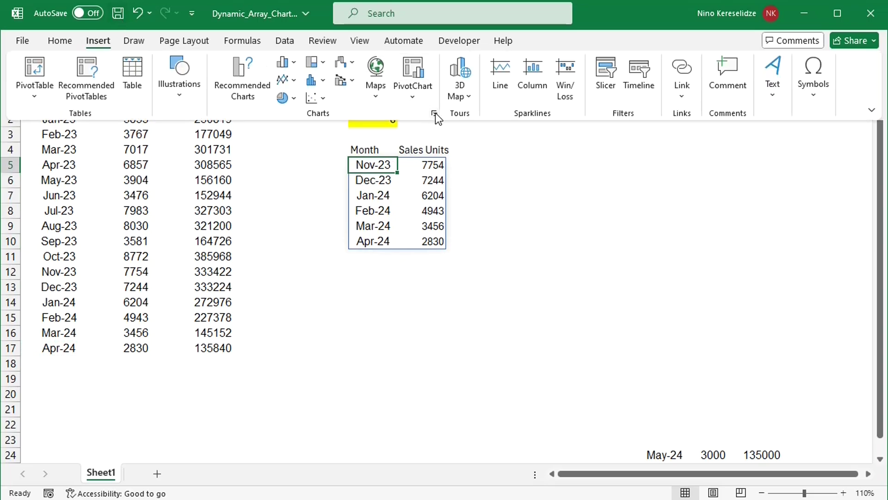
left_click(434, 113)
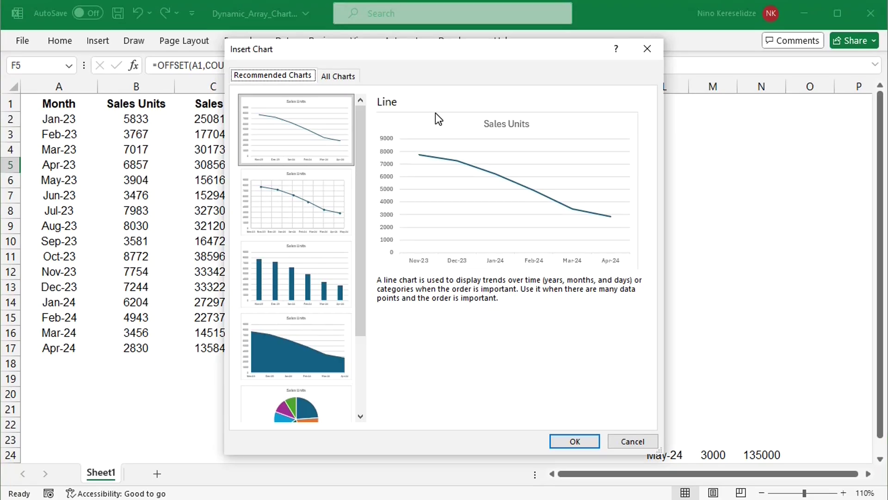
left_click(563, 441)
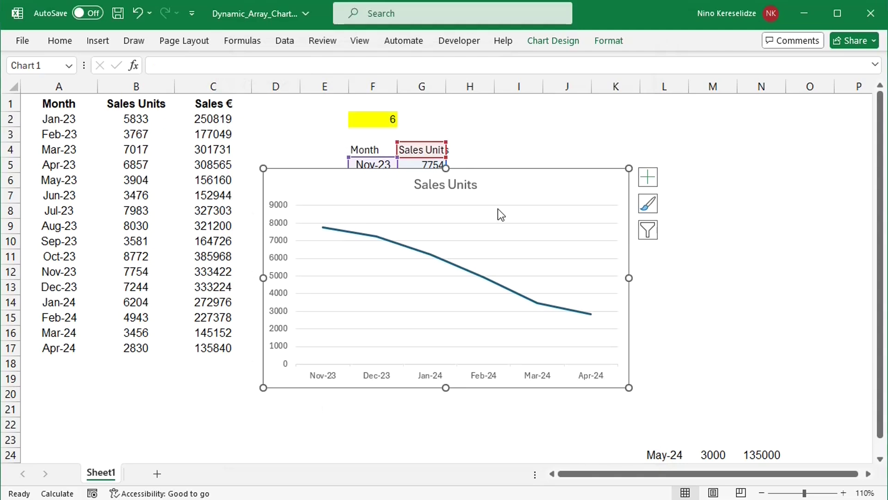
left_click_drag(508, 183, 712, 123)
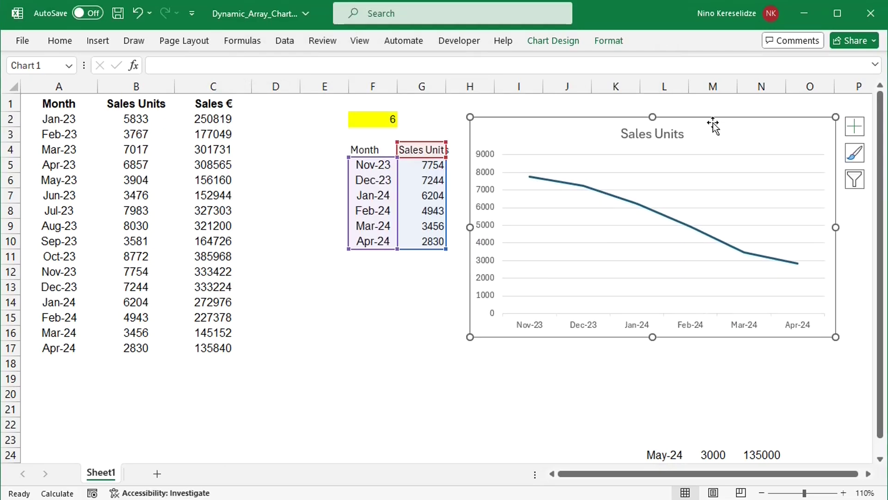
left_click(668, 172)
key("Delete")
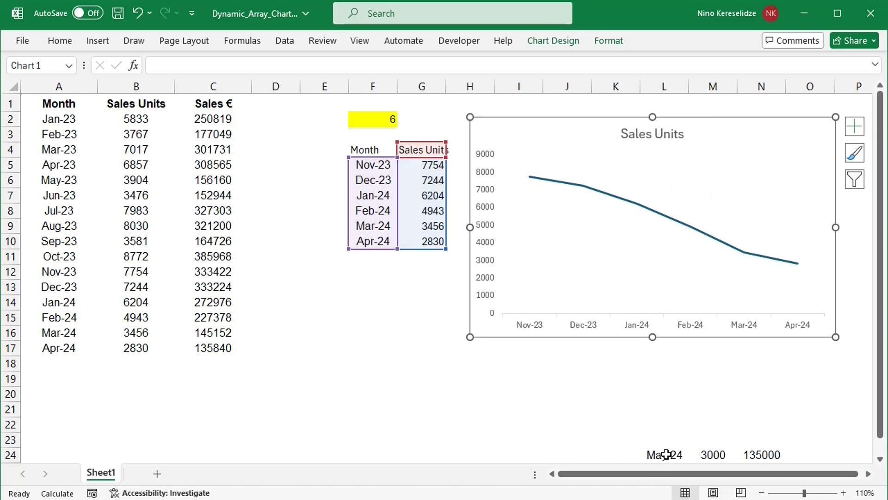
left_click_drag(667, 457, 753, 457)
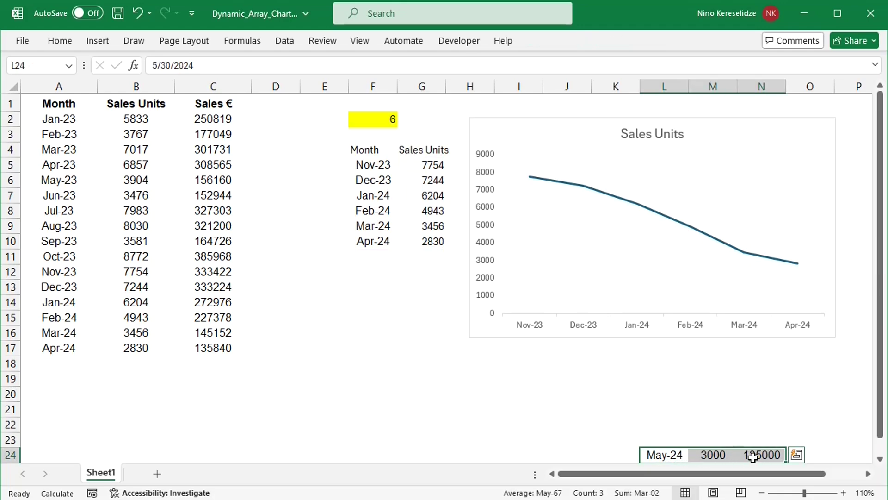
Copy the May-24 row (3000 units, 135000 €) from L24:N24 into A18 and save the workbook
key("ctrl+c")
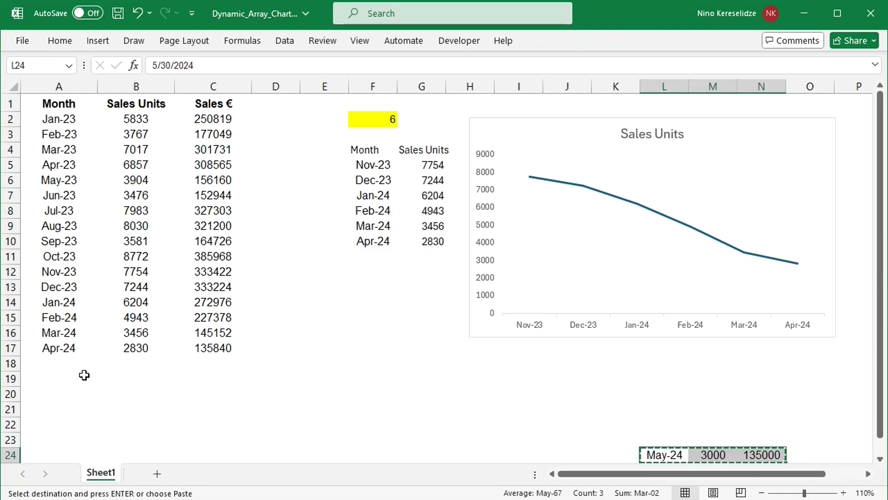
left_click(61, 367)
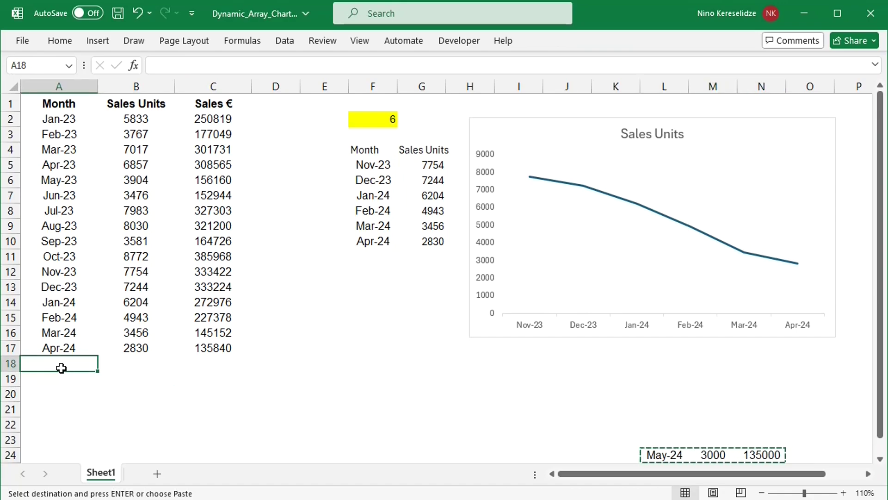
key("ctrl+v")
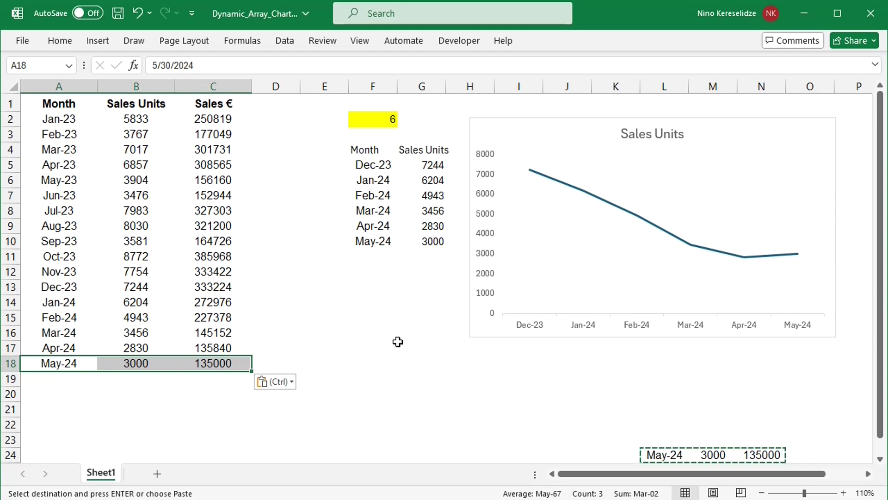
left_click(419, 352)
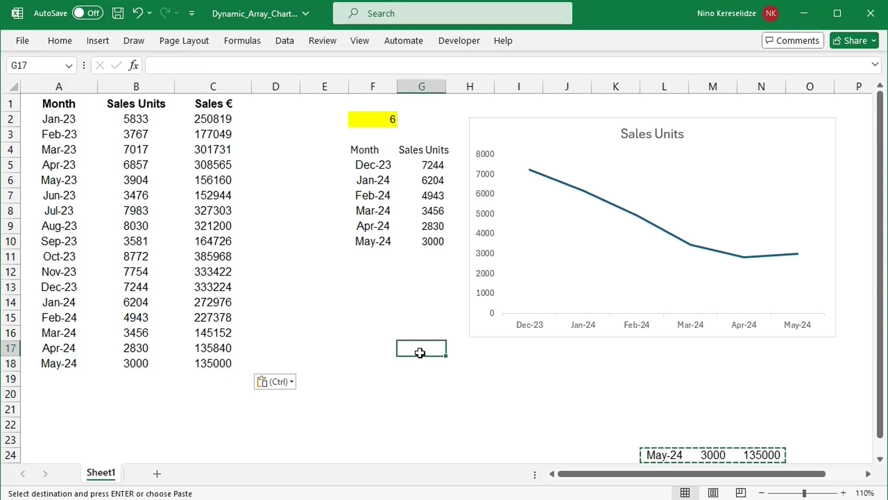
key("ctrl+s")
left_click(374, 167)
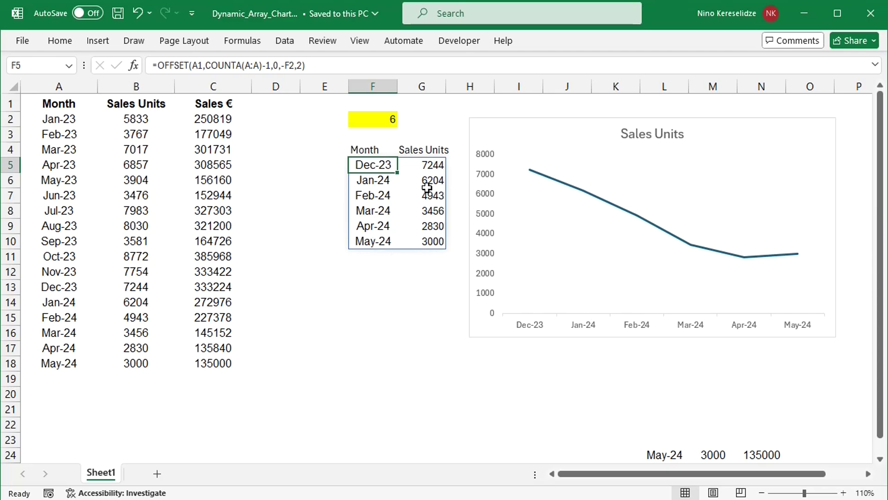
Apply a chart style with point data labels and an uppercase SALES UNITS title, then save
left_click(537, 136)
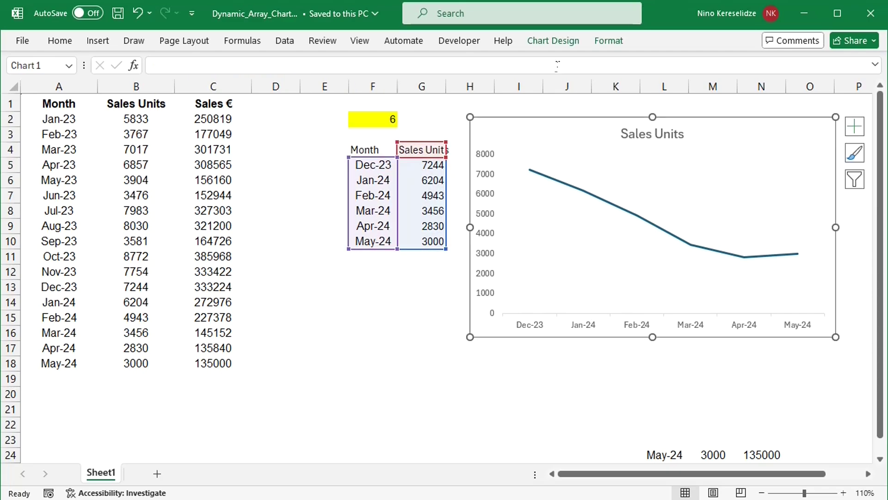
left_click(557, 46)
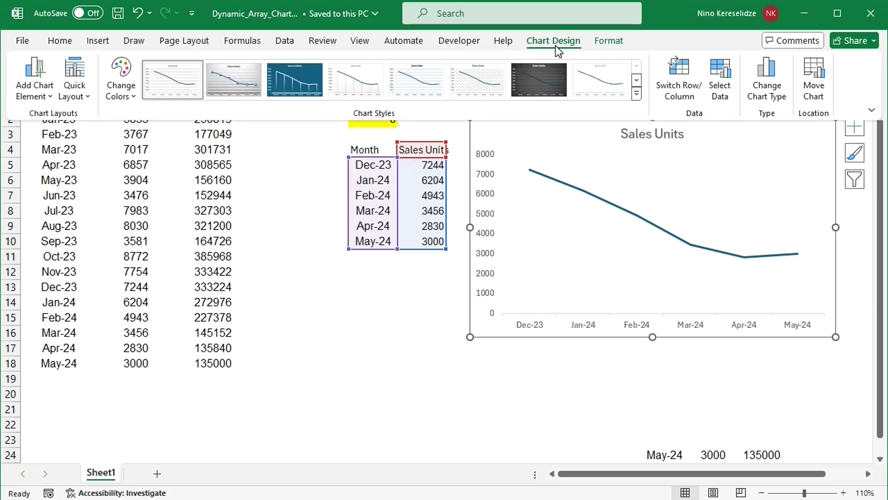
left_click(606, 78)
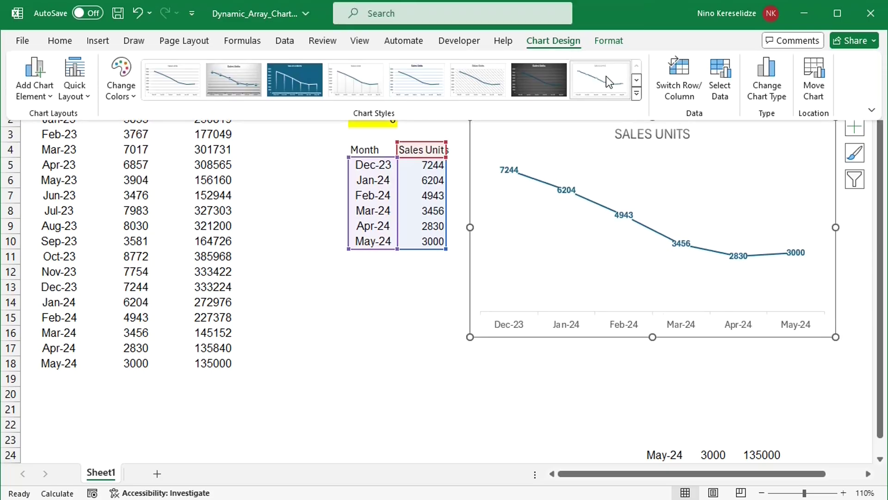
left_click(419, 287)
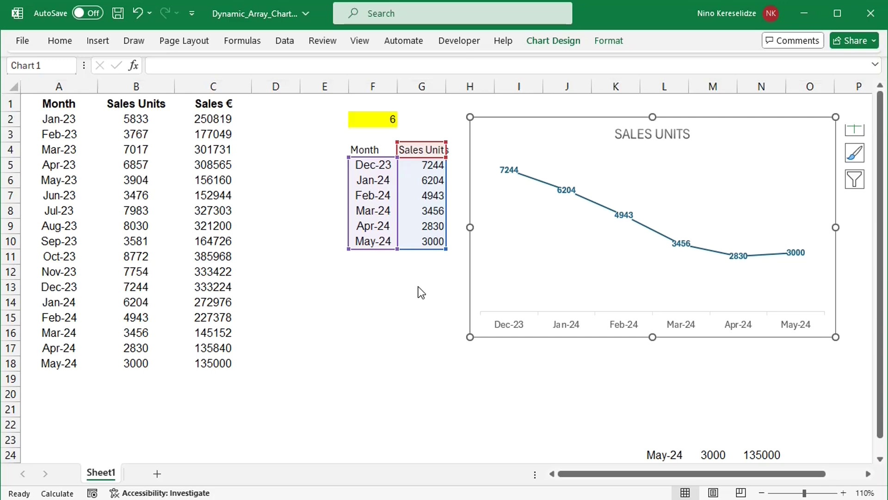
left_click(421, 289)
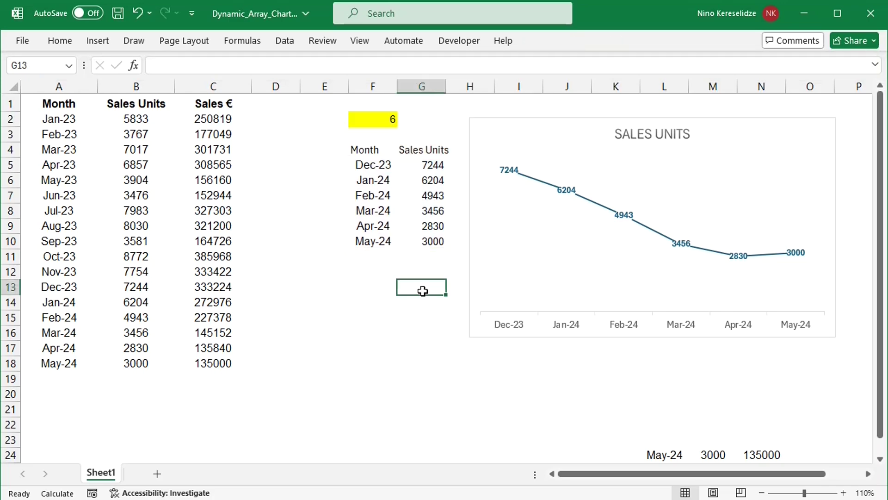
key("ctrl+s")
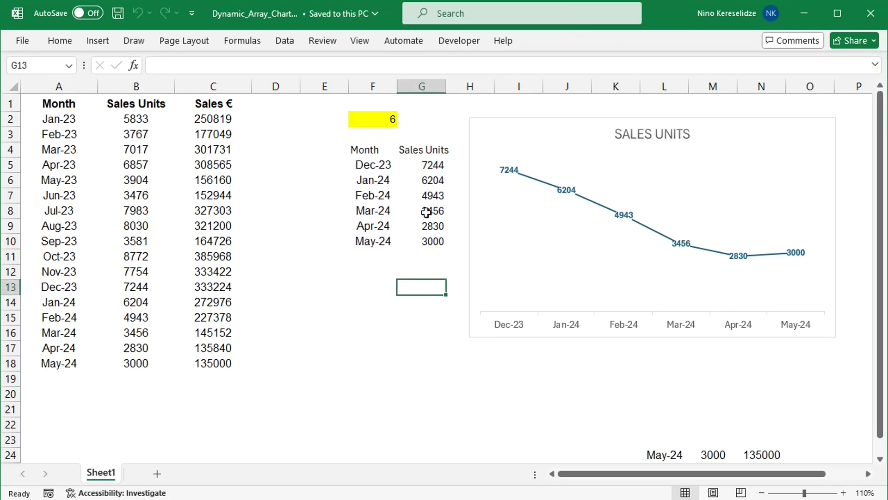
Pick 3 in F2 so the table lists Mar-24 to May-24, then delete the line chart
left_click(378, 121)
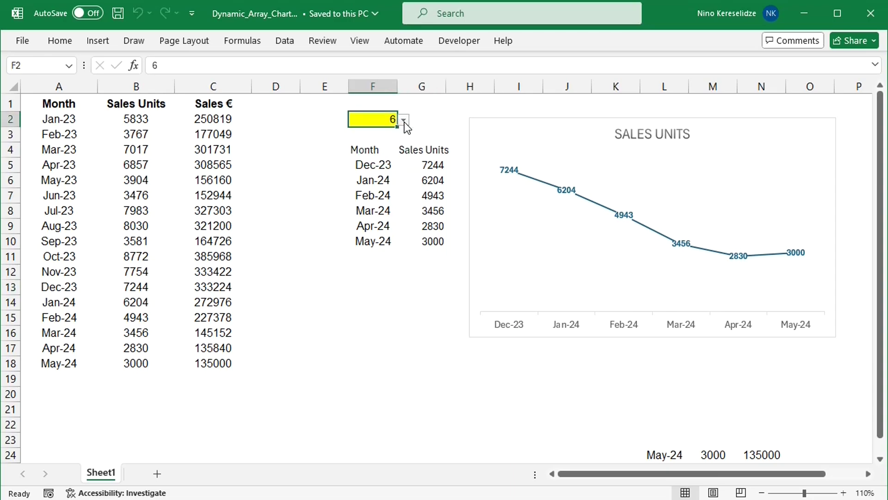
left_click(404, 120)
left_click(388, 137)
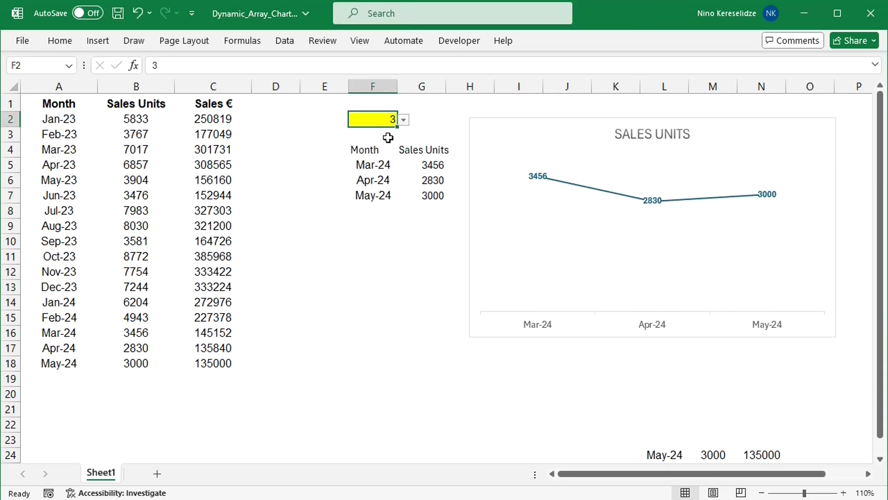
left_click(496, 138)
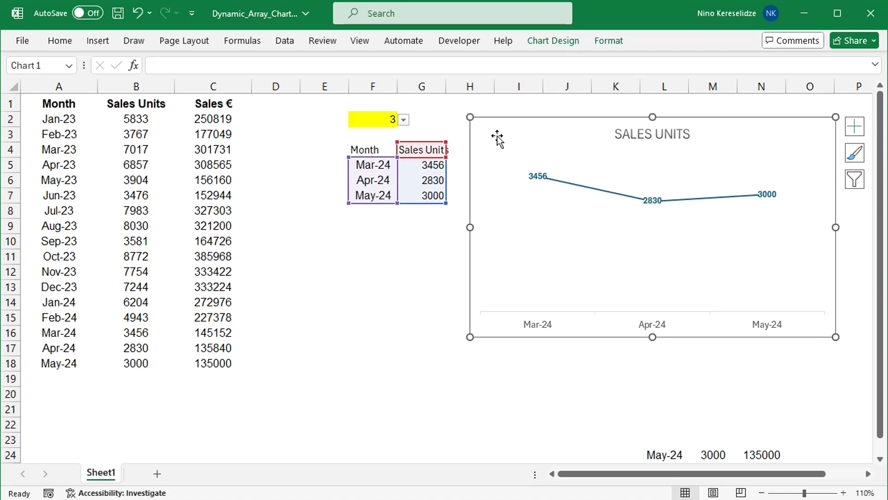
key("Delete")
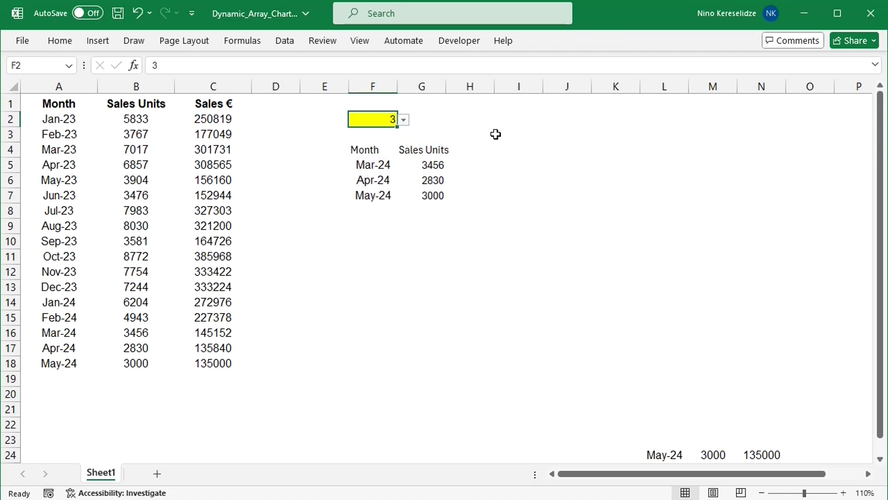
Change F5's OFFSET width from 2 to 1 so only months spill, copying the formula text
left_click(366, 167)
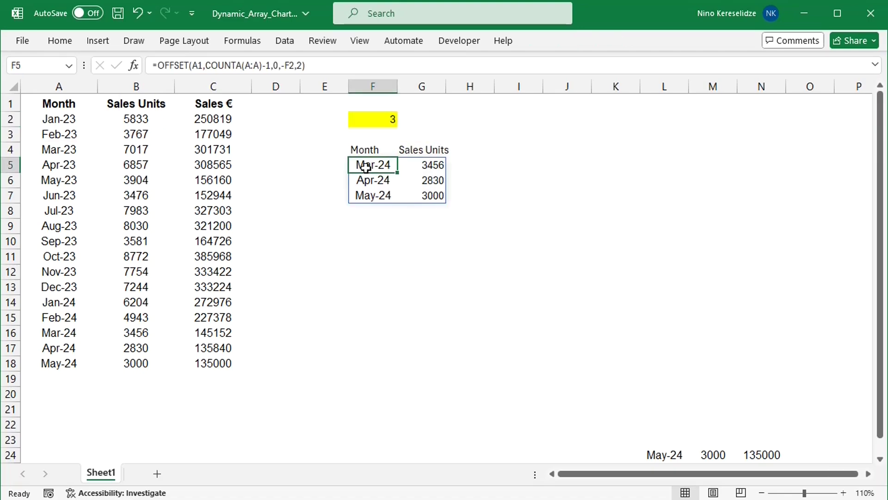
left_click(307, 67)
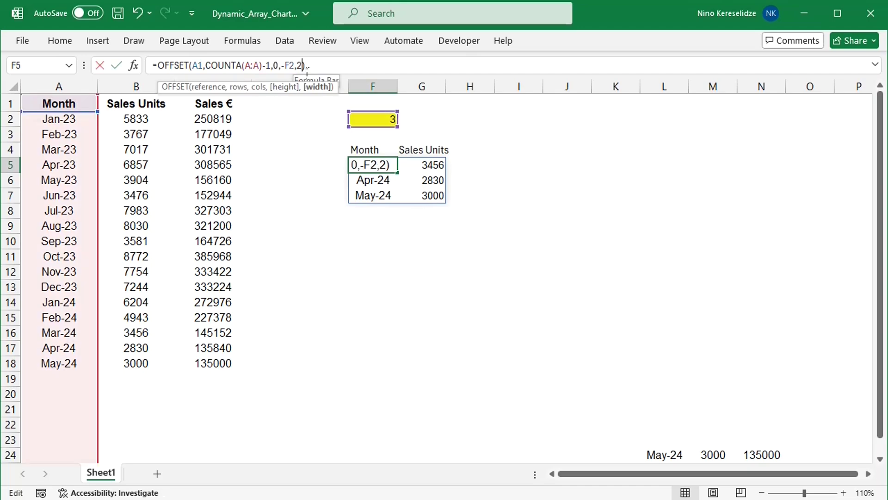
key("BackSpace")
type("1")
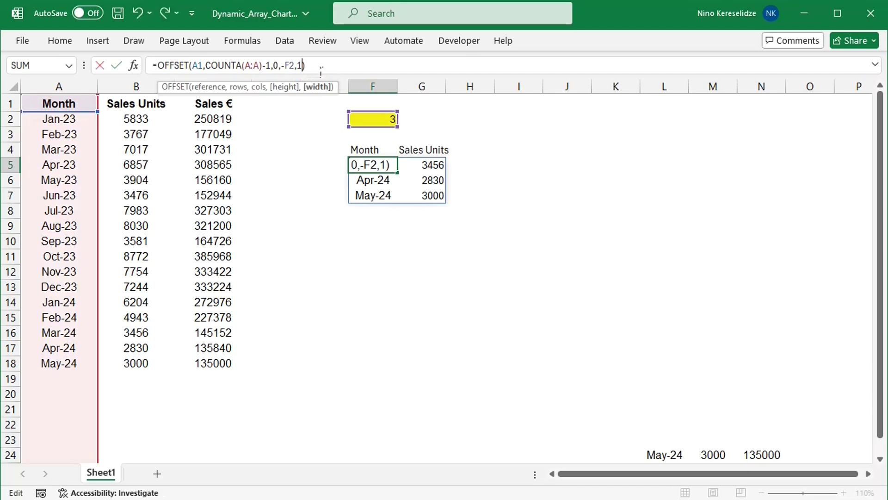
left_click_drag(307, 67, 143, 65)
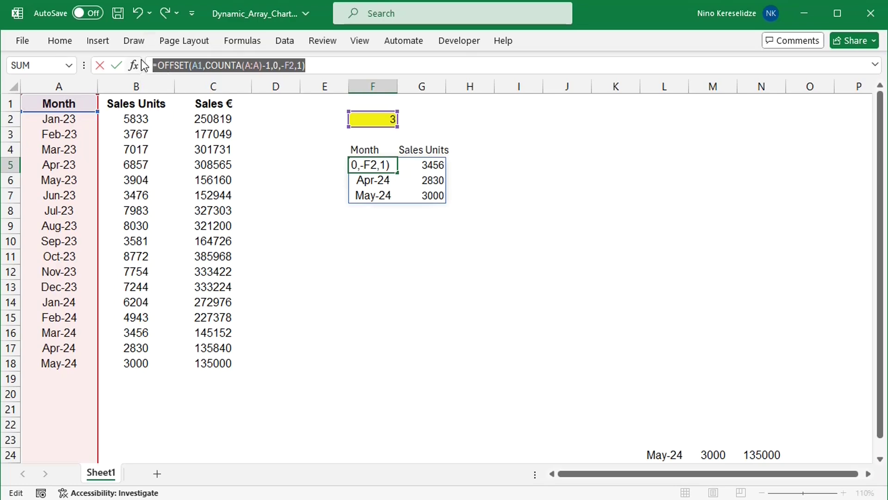
key("Return")
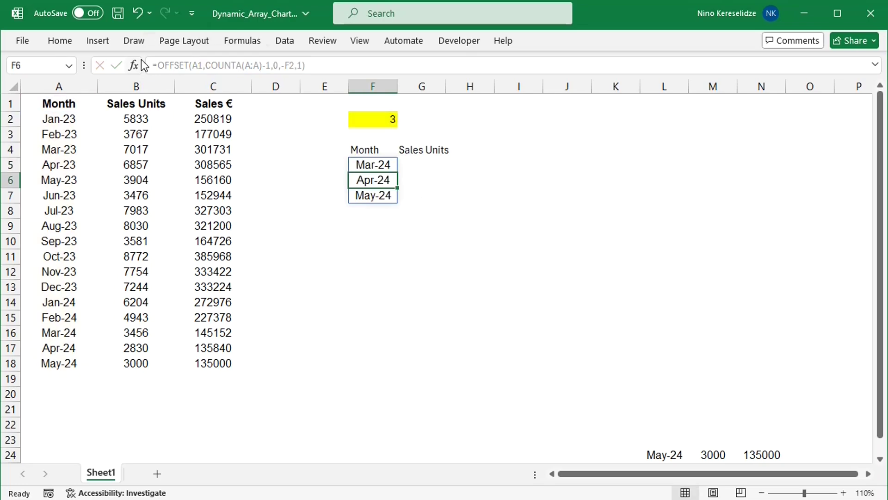
Paste the OFFSET formula into G5 with column offset 2 for Sales € values
left_click(421, 165)
key("ctrl+v")
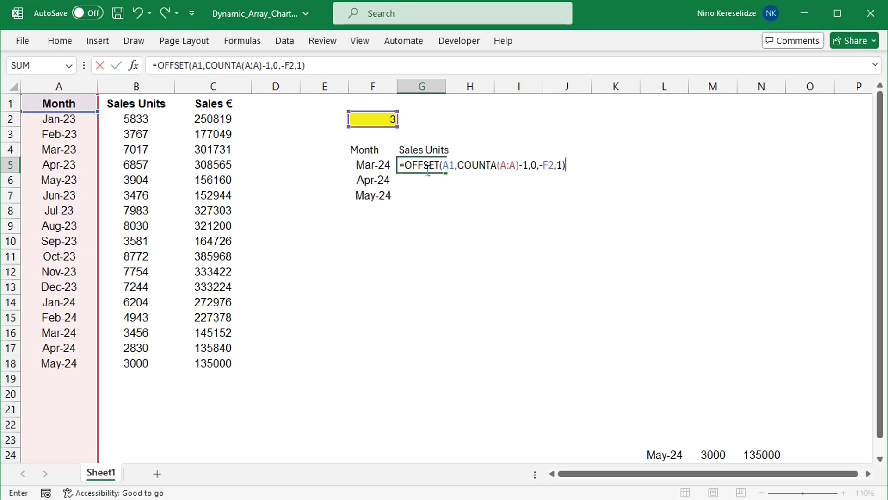
left_click(539, 167)
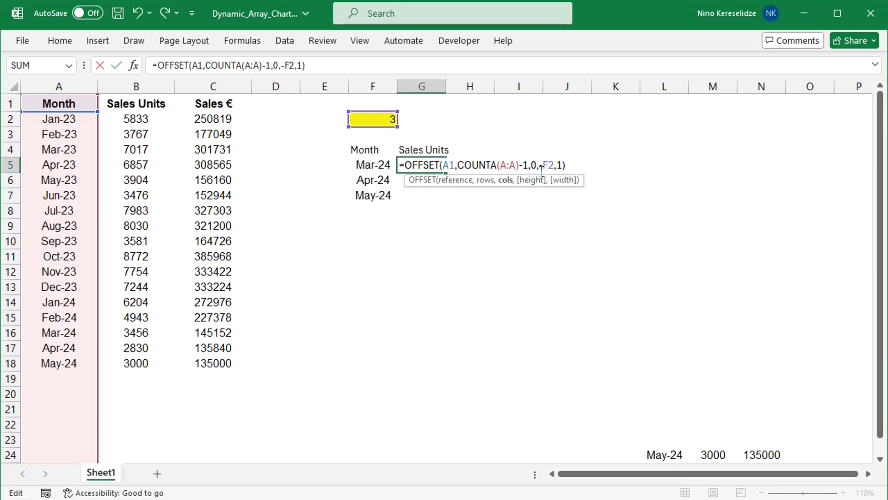
key("BackSpace")
type("2")
key("Return")
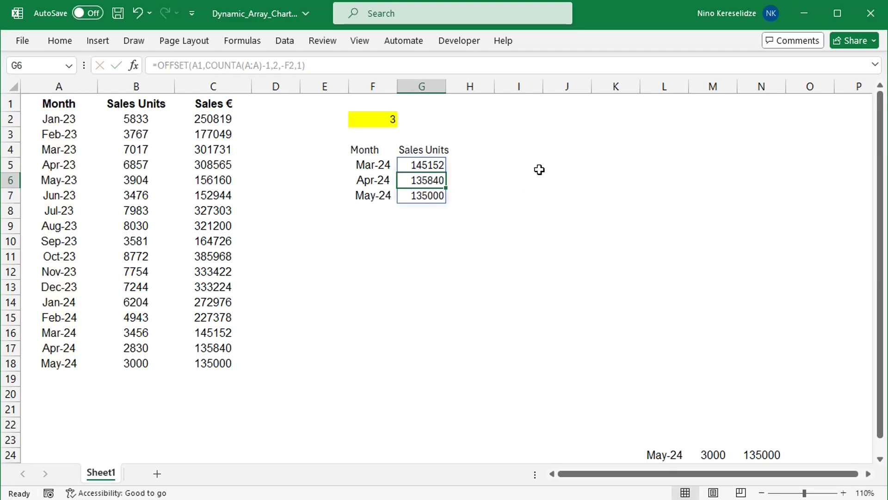
Paste the Sales € header from C1 into G4 as values only, then recheck F5 and G5
left_click(231, 106)
key("ctrl+c")
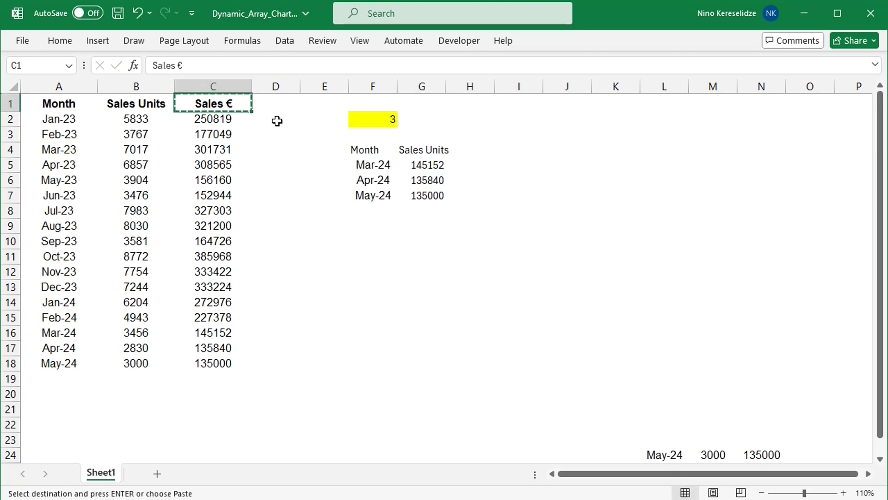
left_click(430, 151)
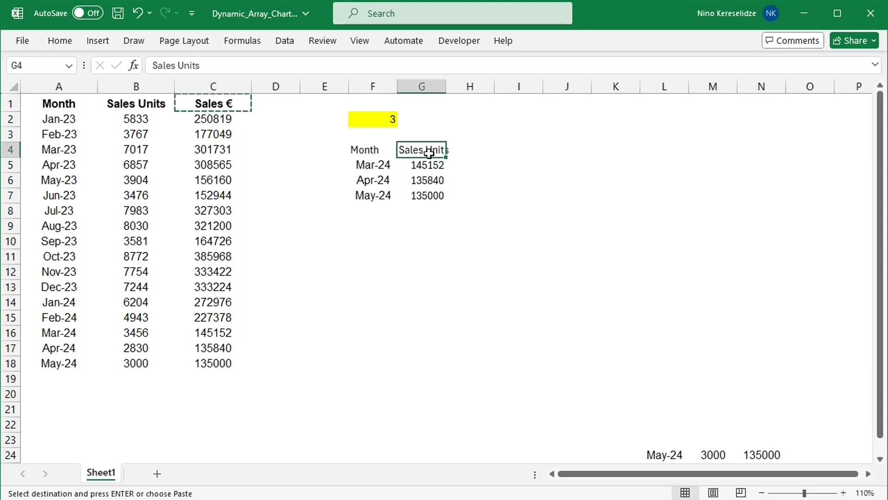
key("ctrl+v")
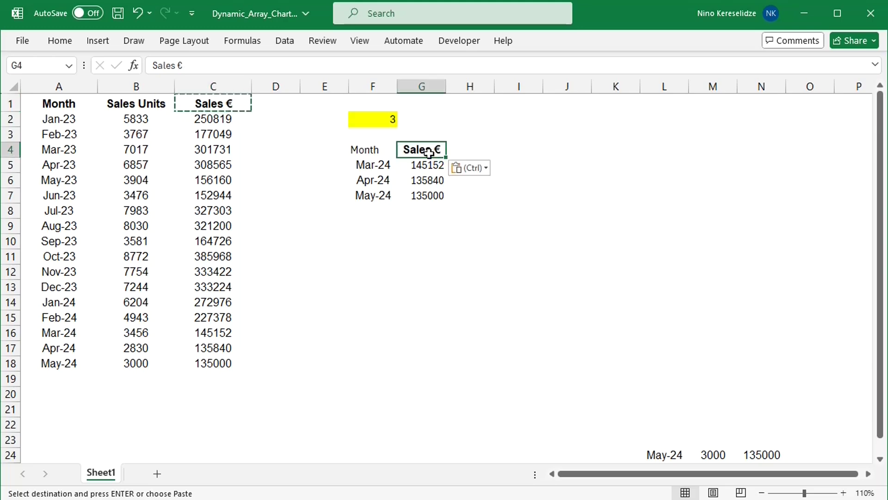
left_click(487, 169)
left_click(462, 254)
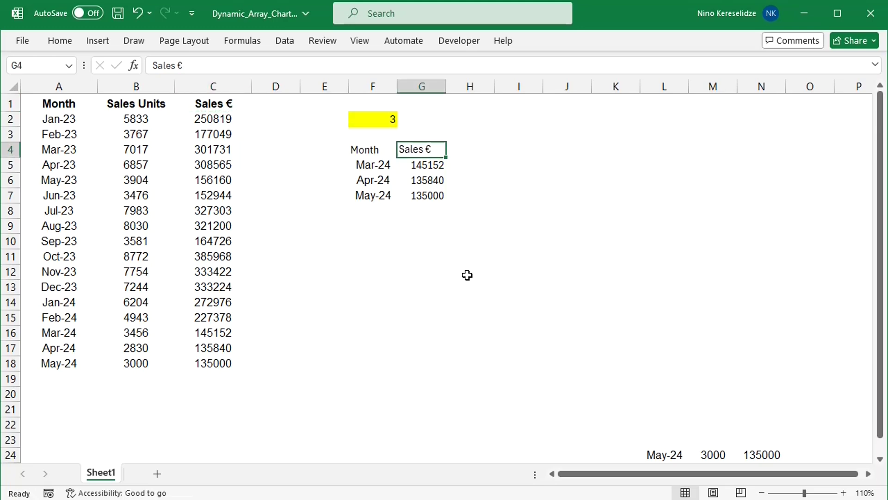
left_click(369, 169)
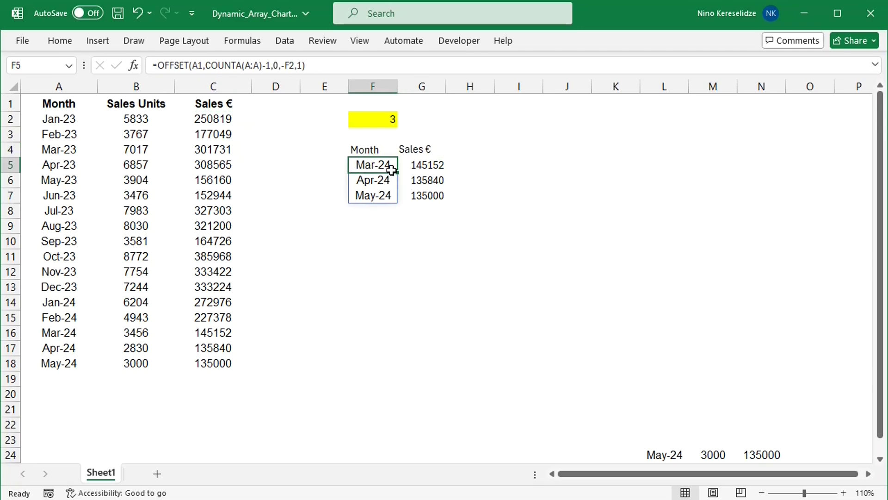
left_click(422, 168)
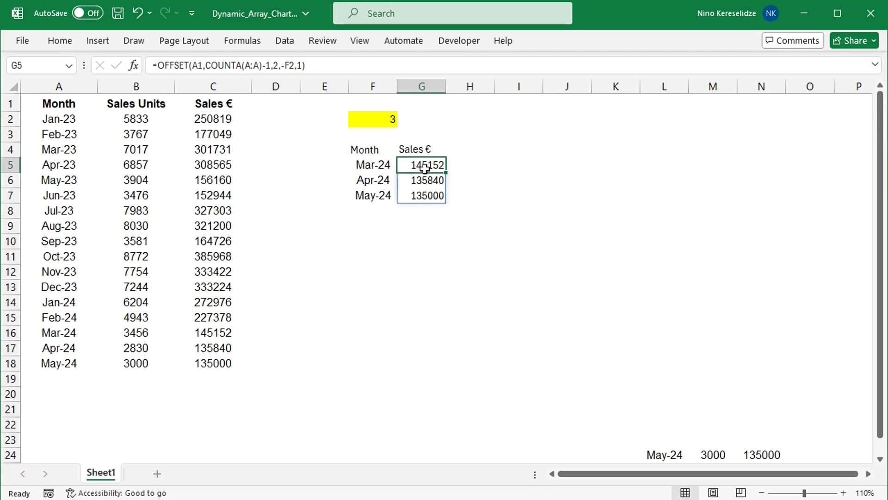
left_click(379, 169)
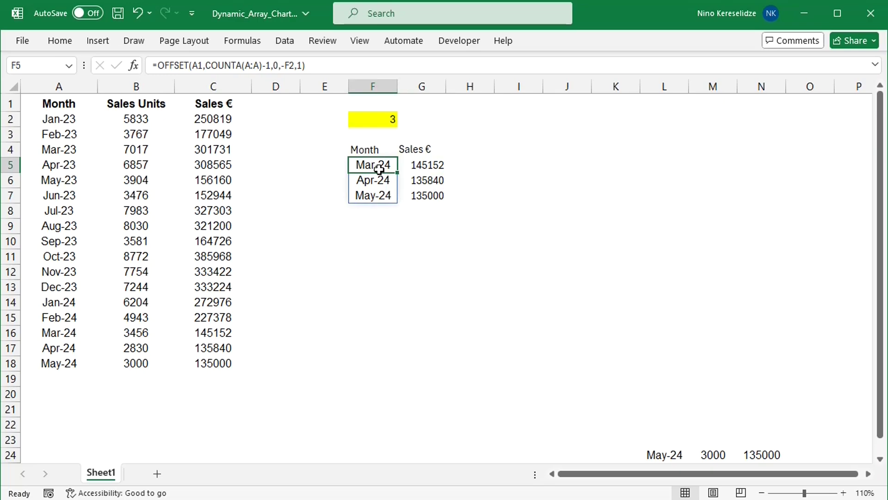
Insert the recommended Sales € line chart and place it right of the table
left_click(98, 42)
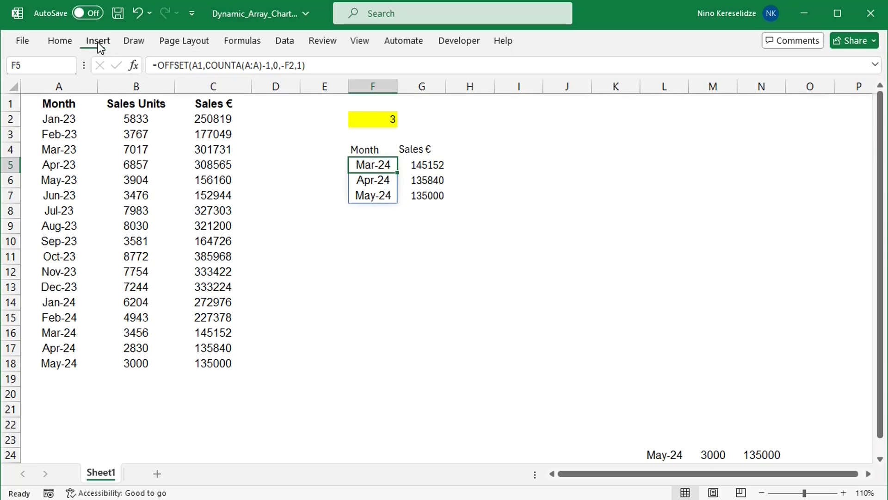
left_click(435, 113)
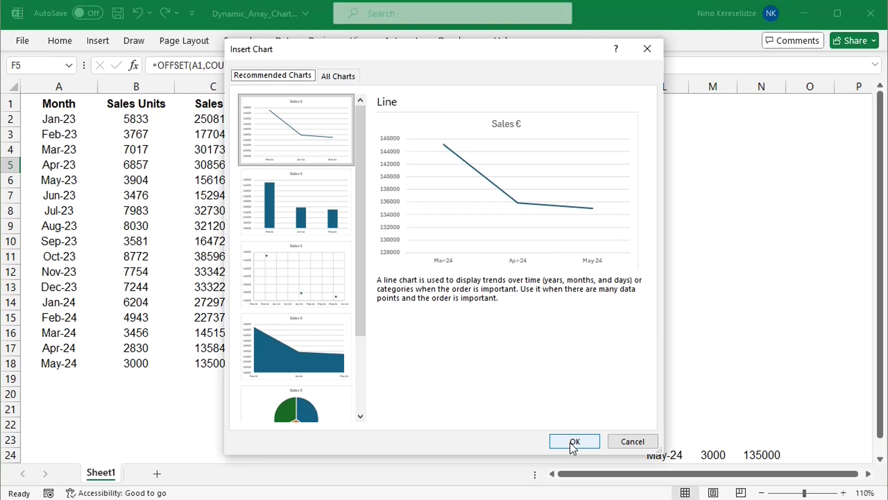
left_click(574, 441)
left_click_drag(560, 192, 766, 138)
Choose 6 in the F2 month-count dropdown
left_click(369, 125)
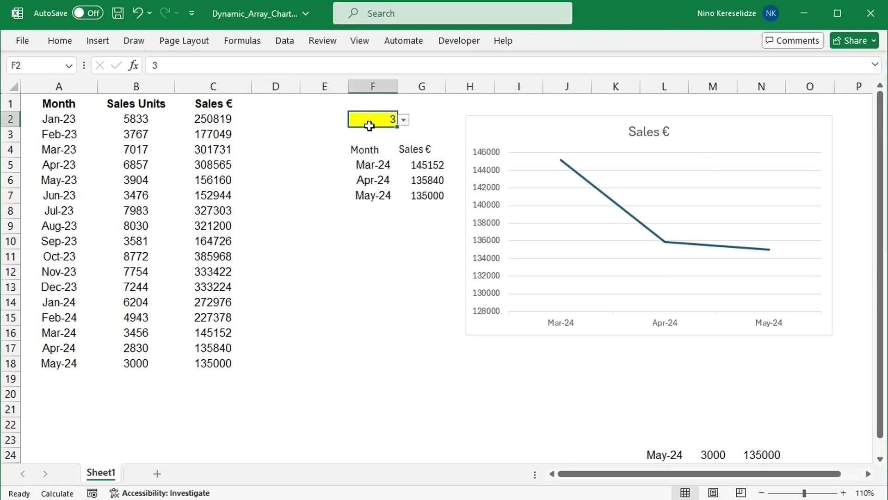
left_click(404, 121)
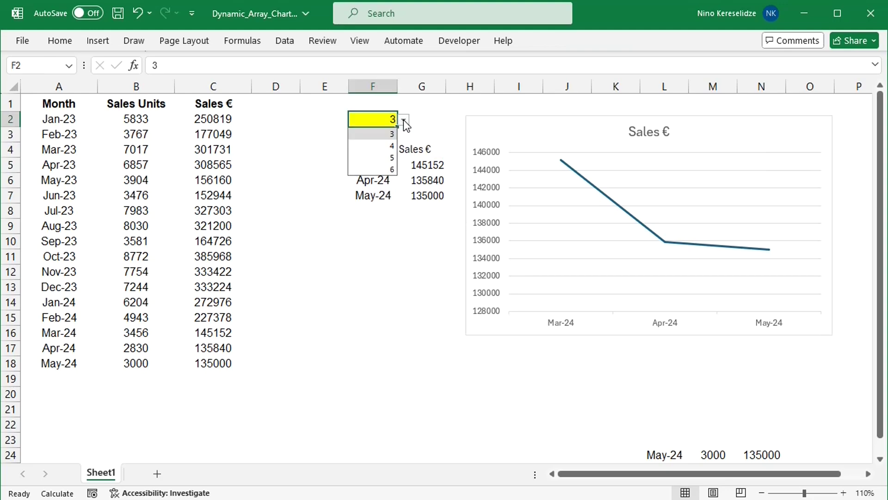
left_click(376, 167)
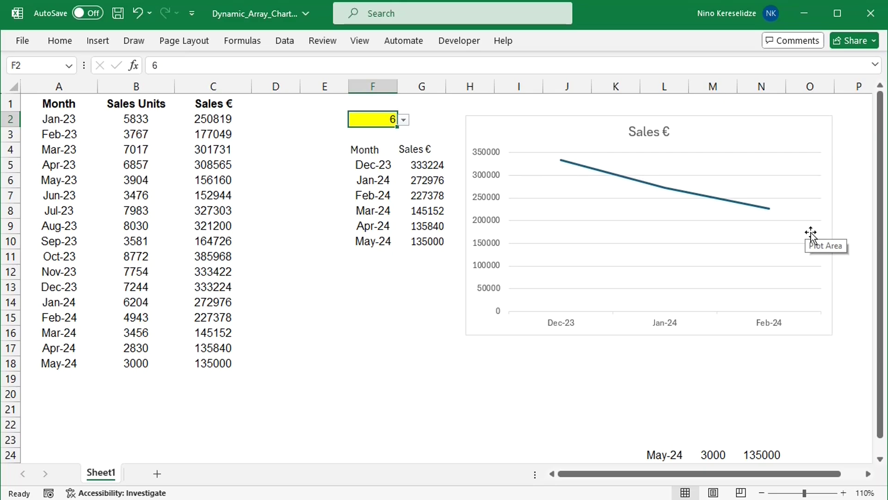
Delete the old Sales € chart and clear the formula in G5
left_click(629, 224)
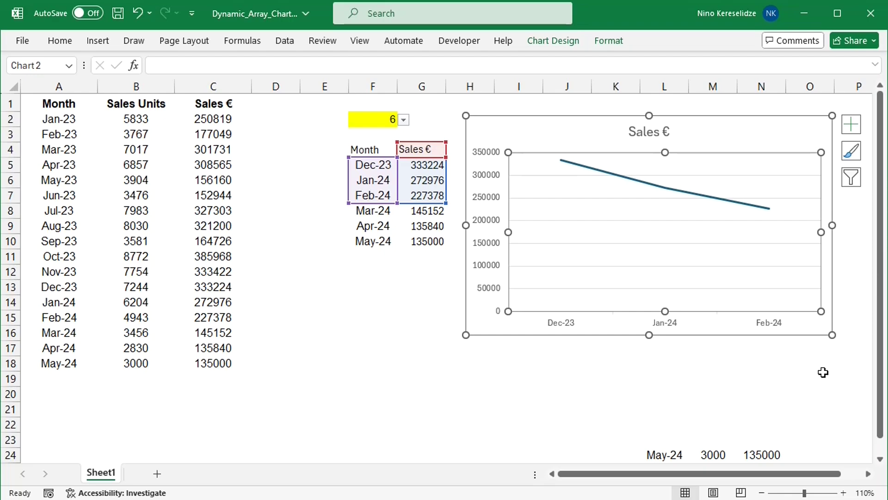
left_click(550, 134)
key("Delete")
left_click(443, 171)
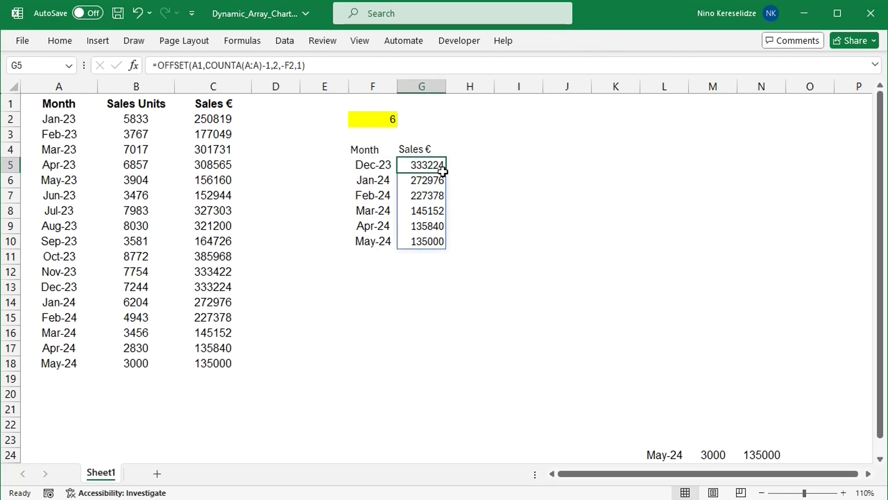
key("BackSpace")
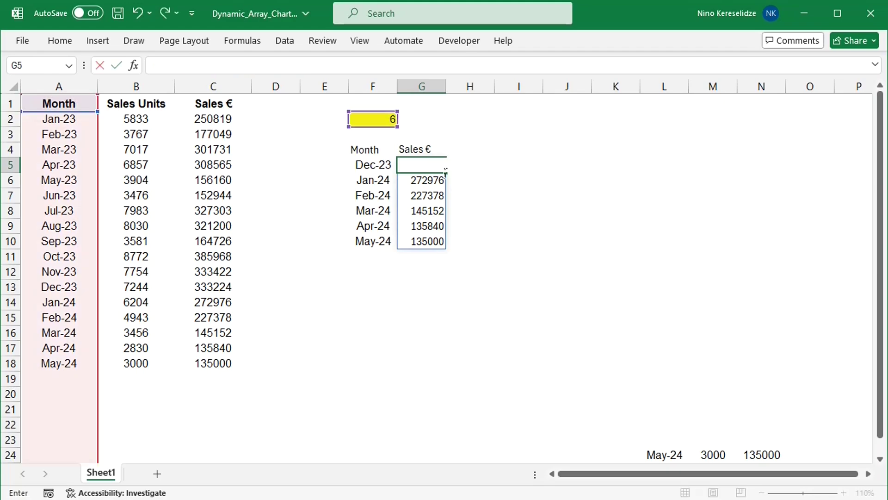
key("Return")
Change F5's OFFSET width argument from 1 to 3
left_click(362, 165)
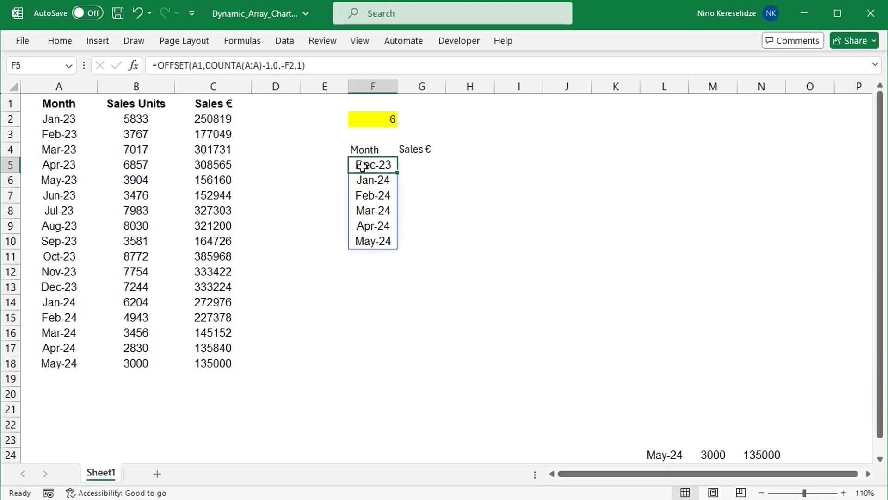
left_click(309, 73)
key("Left")
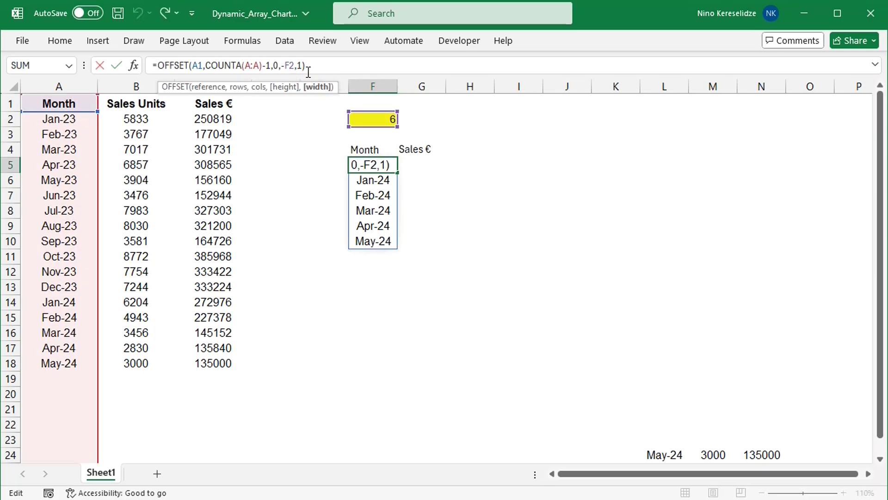
key("BackSpace")
type("3")
key("Return")
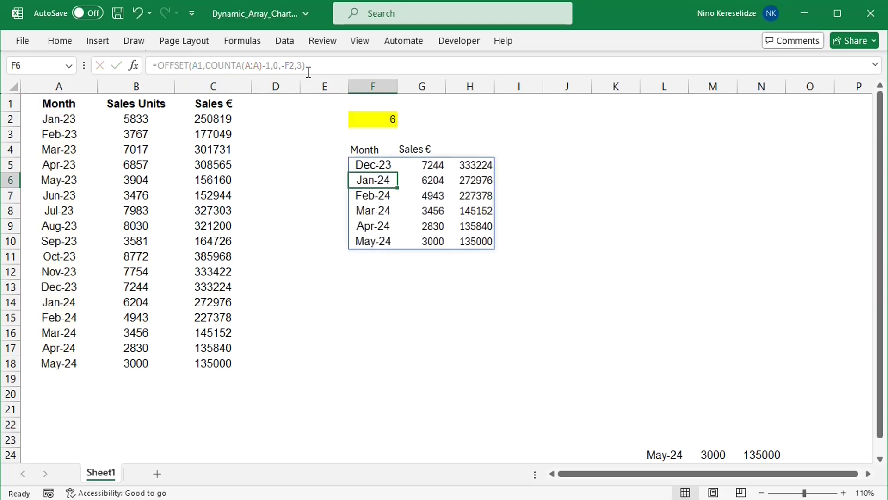
Wrap F5's formula as CHOOSECOLS(OFFSET(...),1,3) to keep Month and Sales € columns
left_click(375, 168)
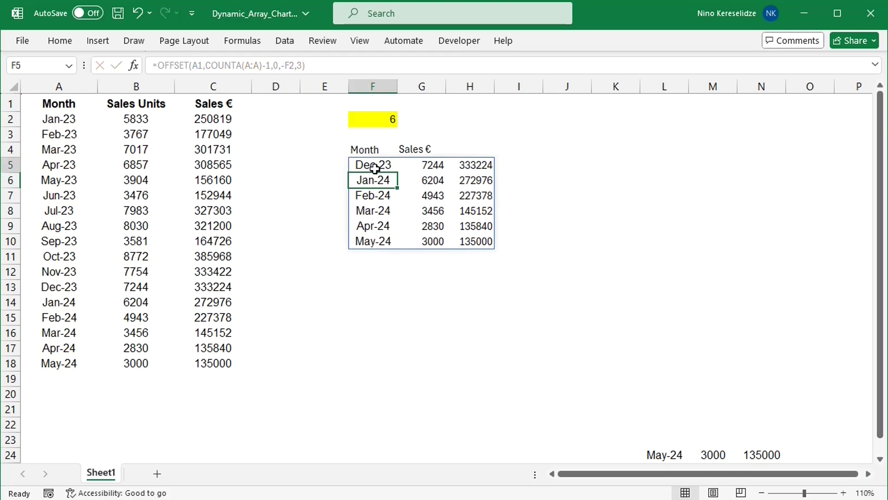
left_click(164, 72)
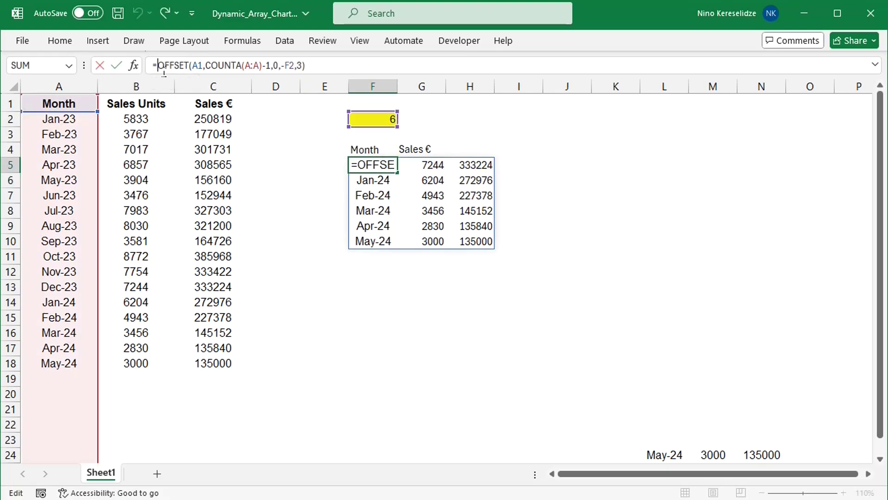
type("choosecols")
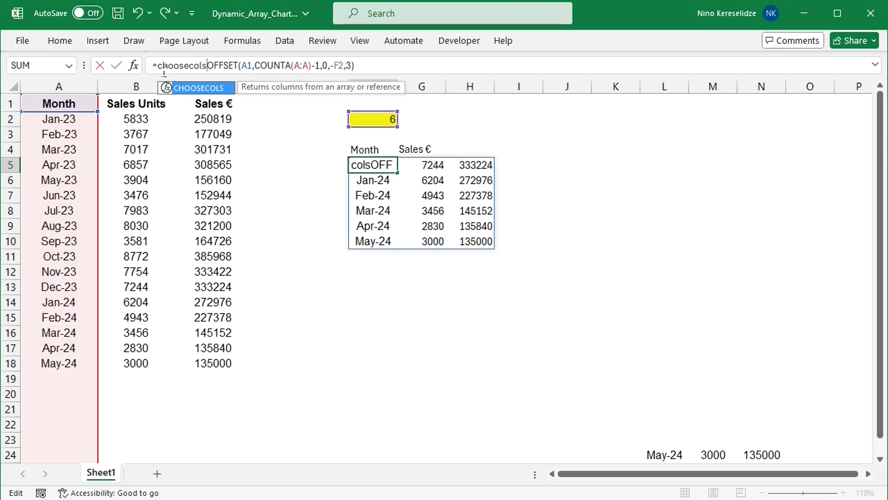
type("(")
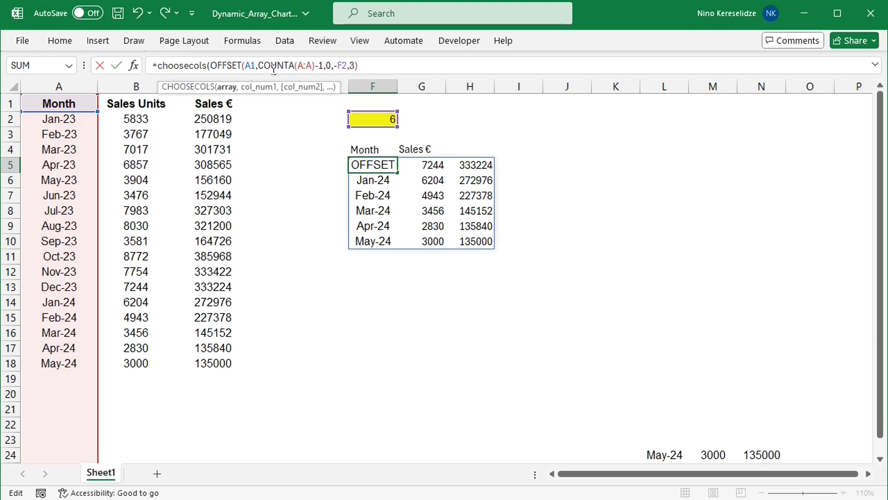
left_click(378, 74)
type(",")
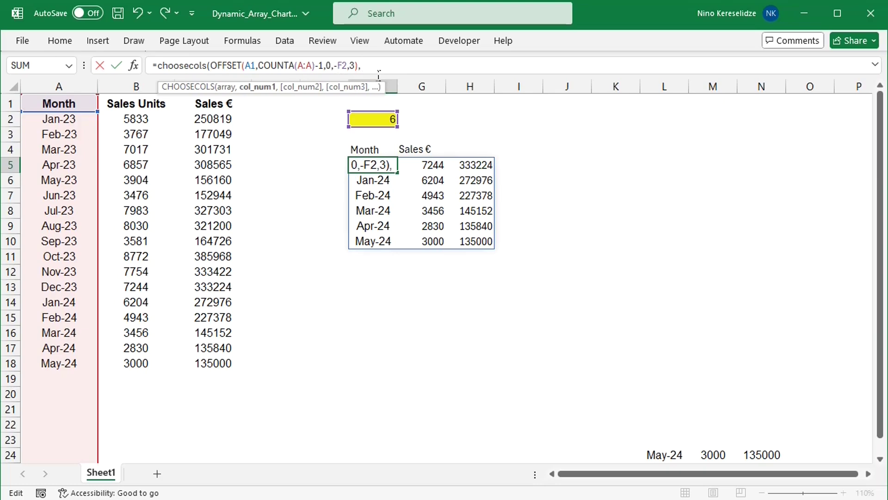
type("1,3")
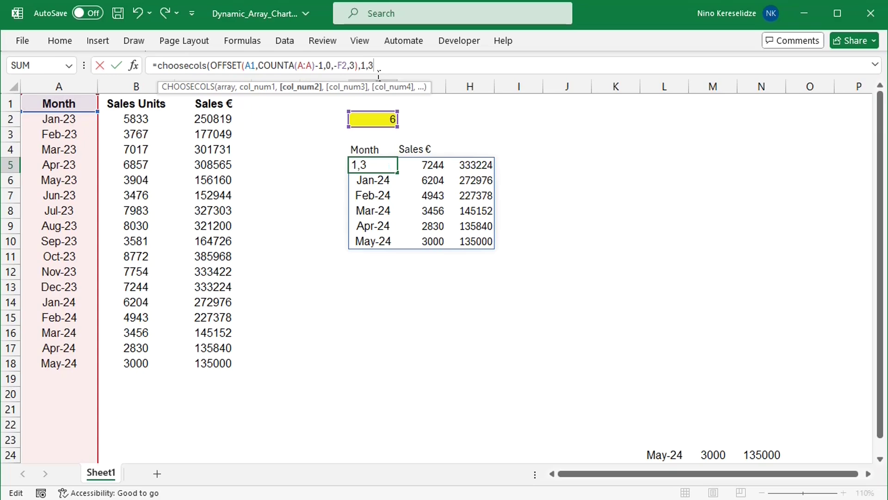
type(")")
key("Return")
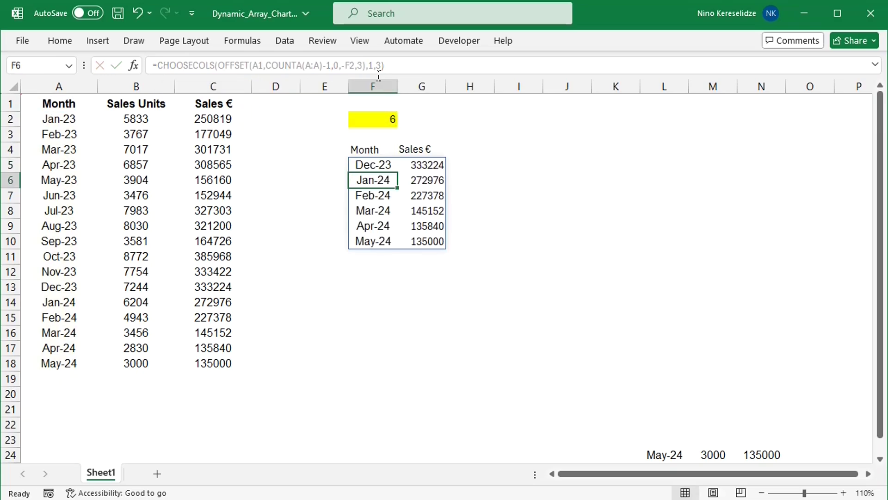
Set the F2 month count to 4
left_click(386, 125)
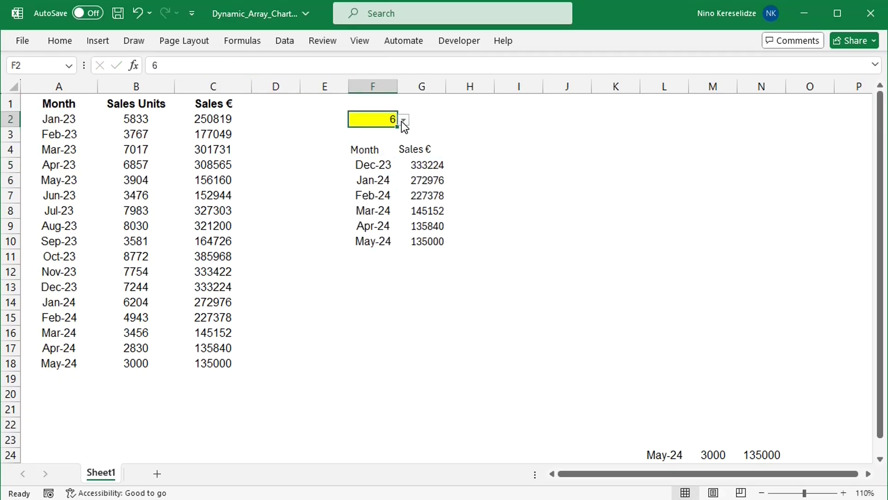
left_click(403, 120)
left_click(380, 140)
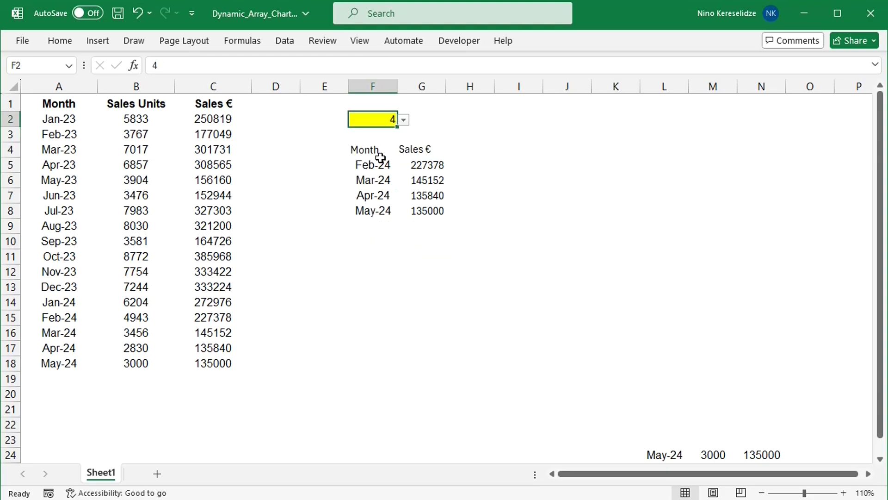
Insert the recommended line chart from the F5 spill range and move it right of the table
left_click(376, 164)
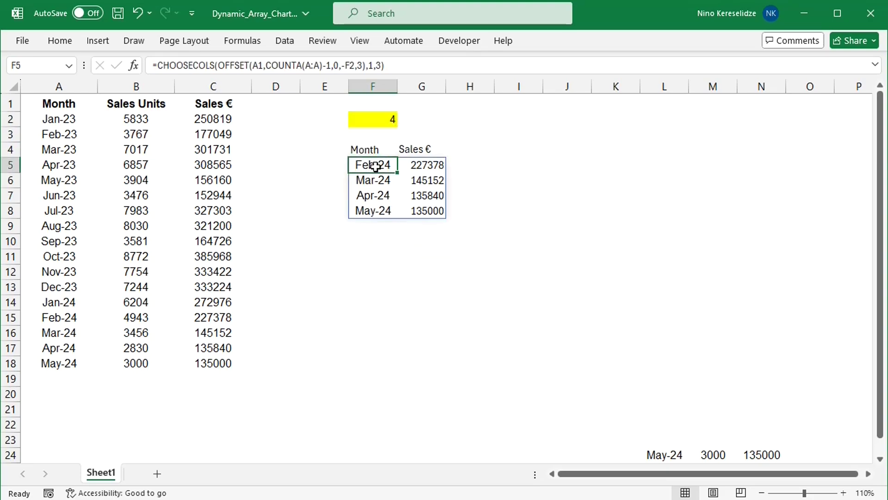
left_click(96, 42)
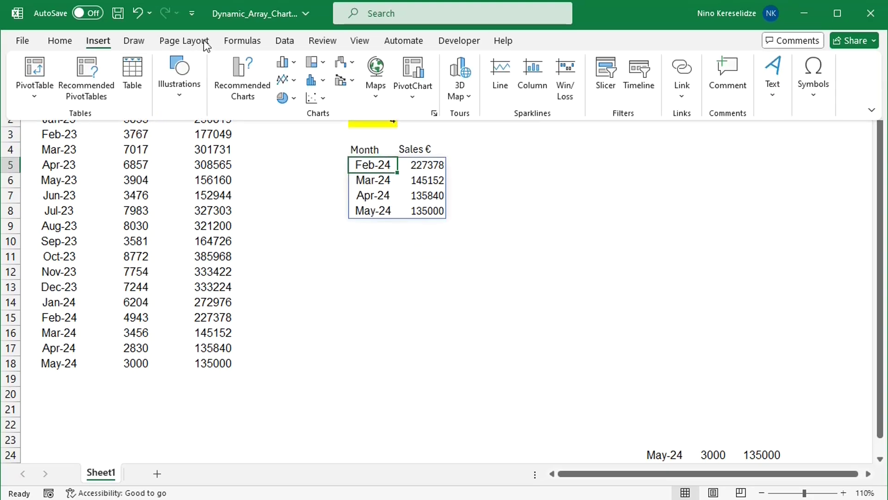
left_click(436, 114)
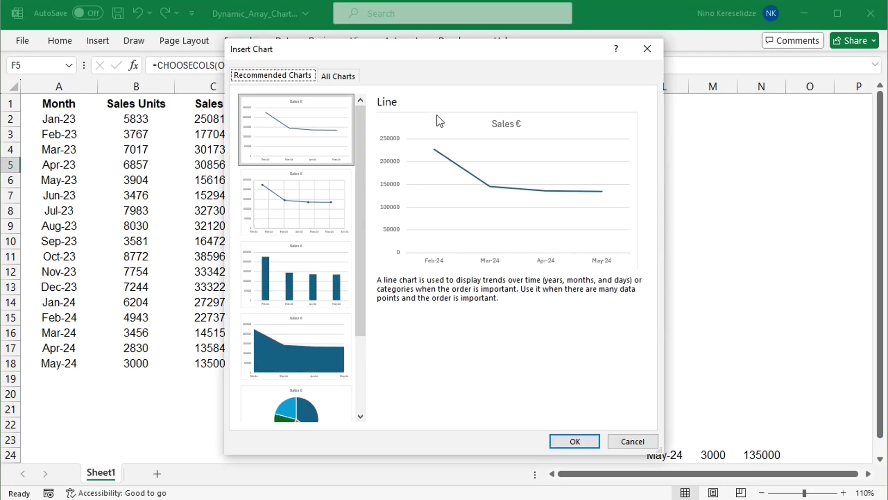
left_click(571, 442)
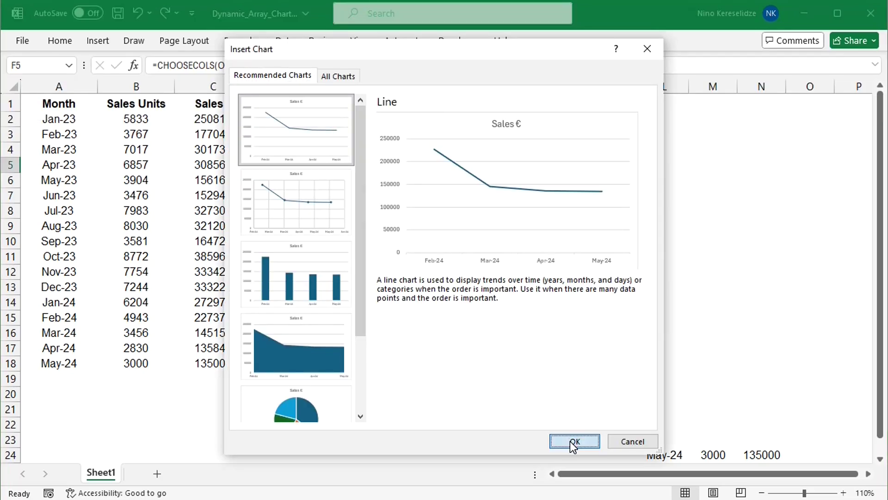
left_click_drag(518, 189, 731, 133)
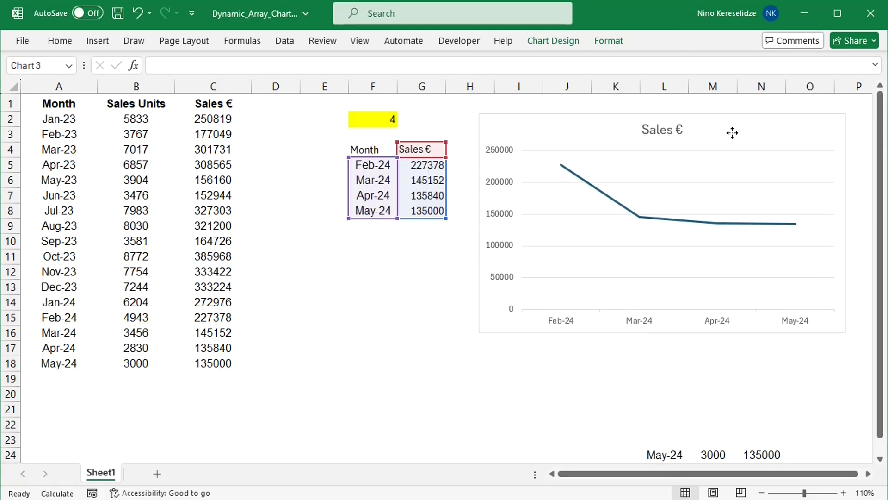
Apply the Chart Style with data labels and no gridlines
left_click(552, 41)
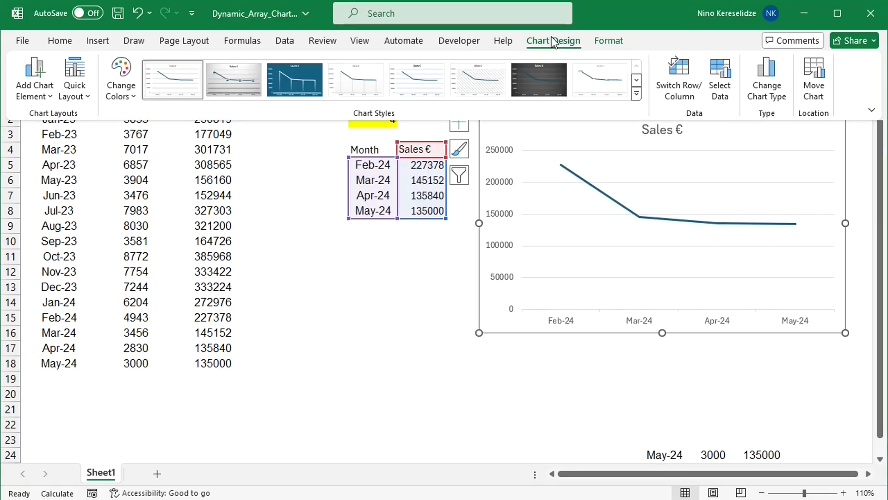
left_click(600, 80)
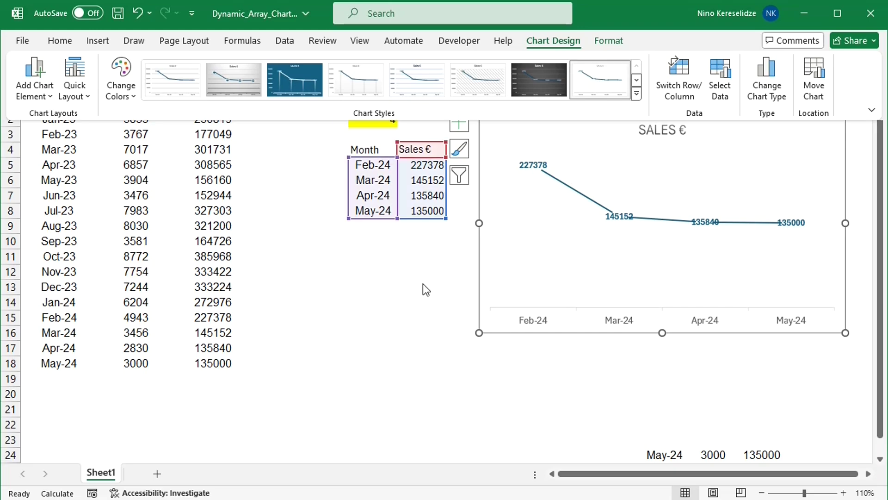
left_click(416, 254)
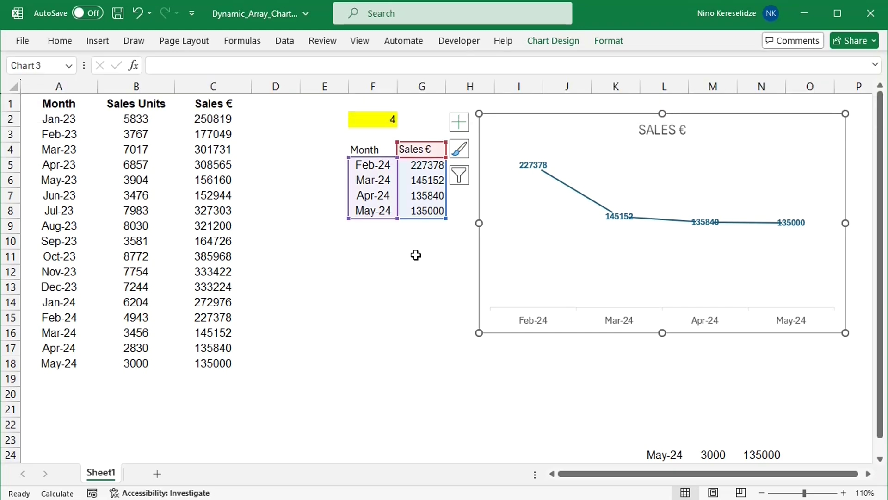
left_click(417, 256)
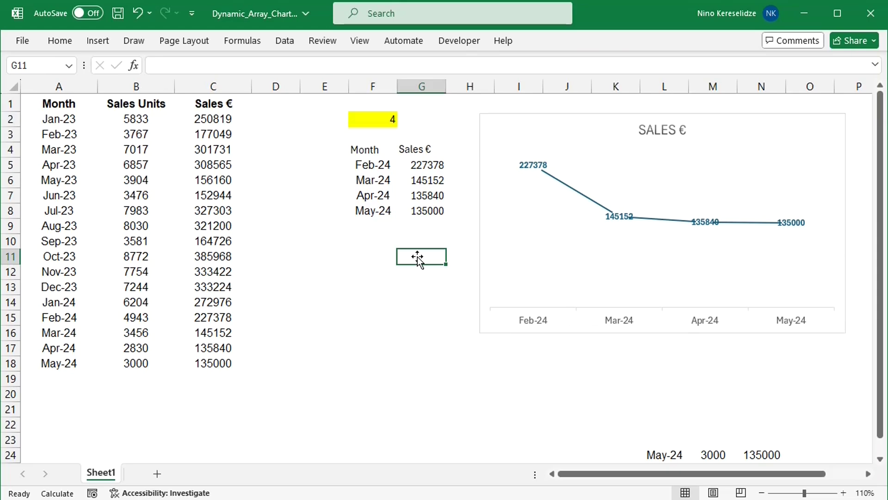
left_click(365, 118)
Choose 6 in the F2 dropdown so table and chart show Dec-23 to May-24
left_click(403, 120)
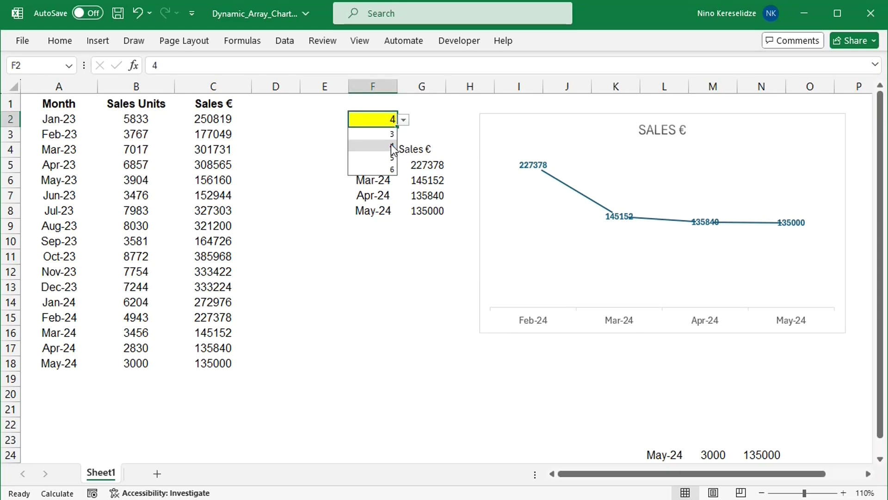
left_click(386, 170)
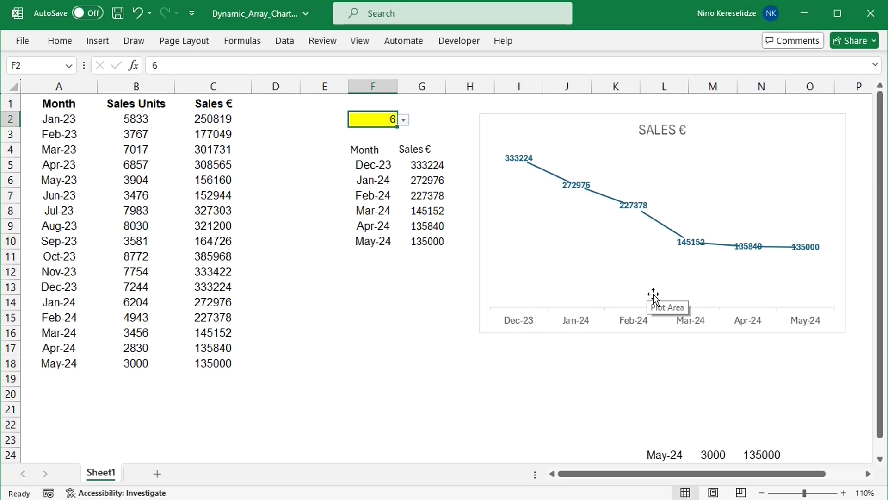
left_click(537, 365)
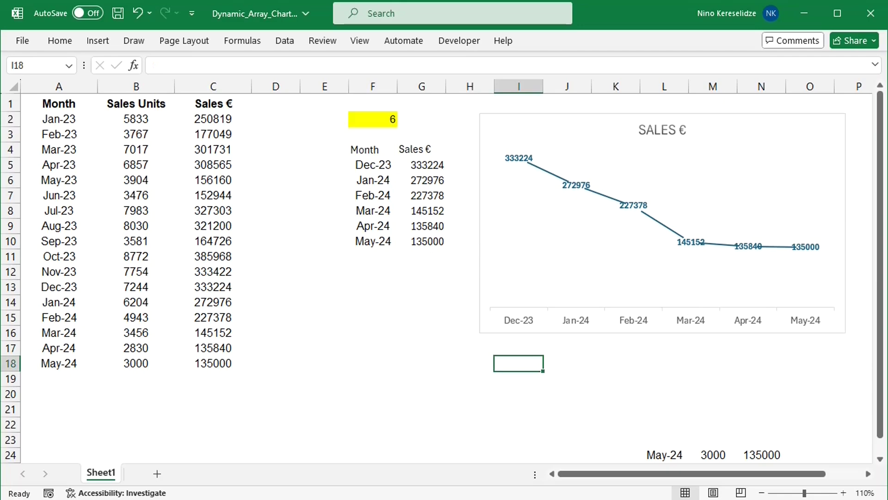